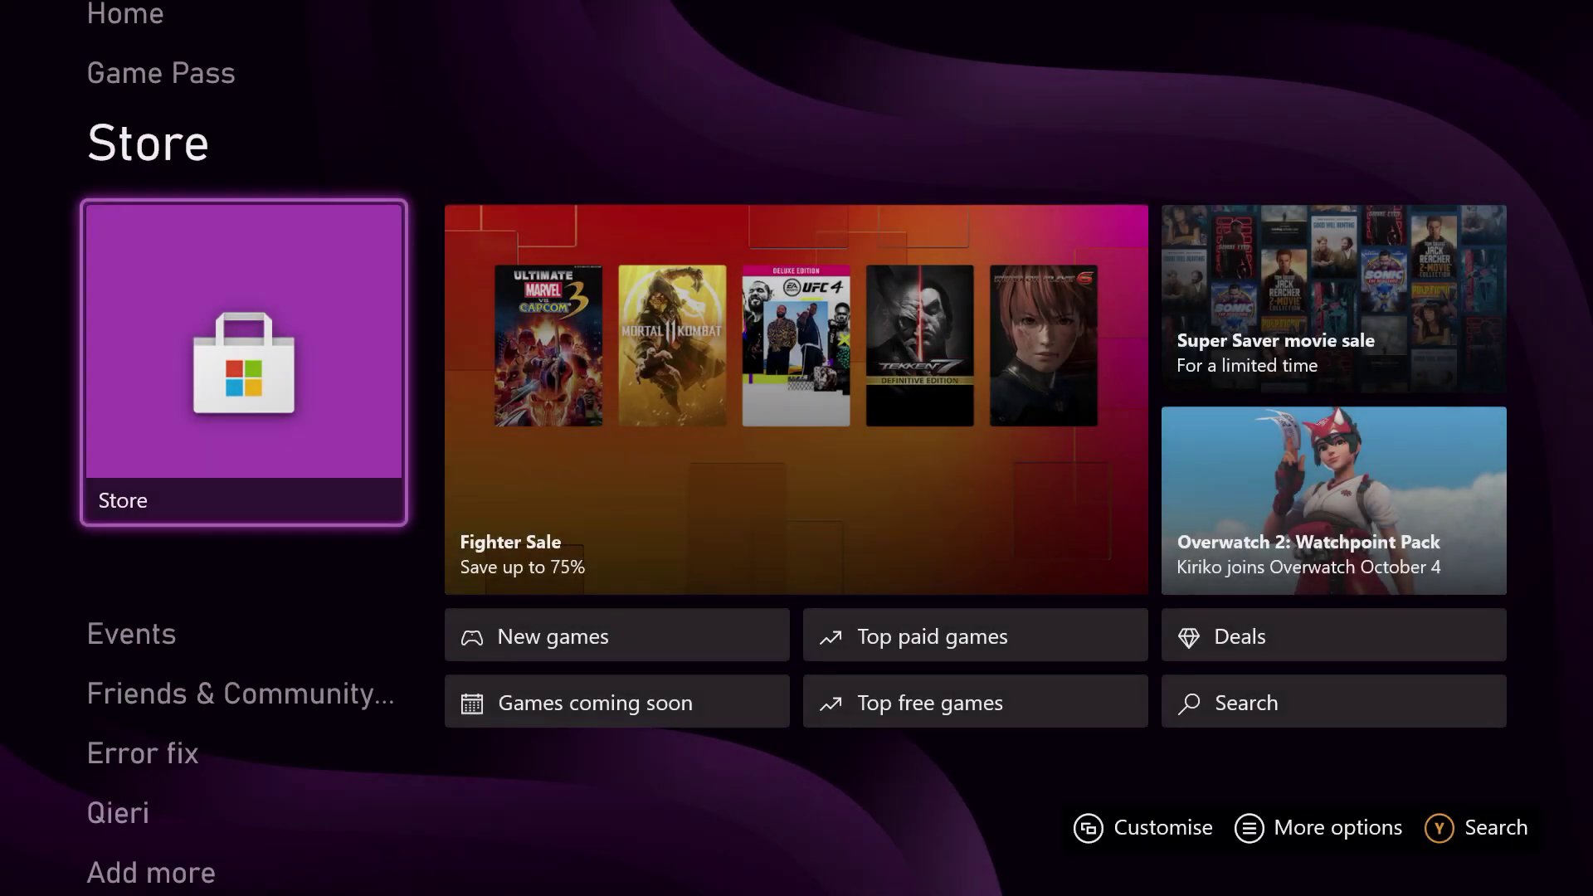
# - Browse Home, then open the full games library via the guide's My games & apps
pyautogui.press('Up')
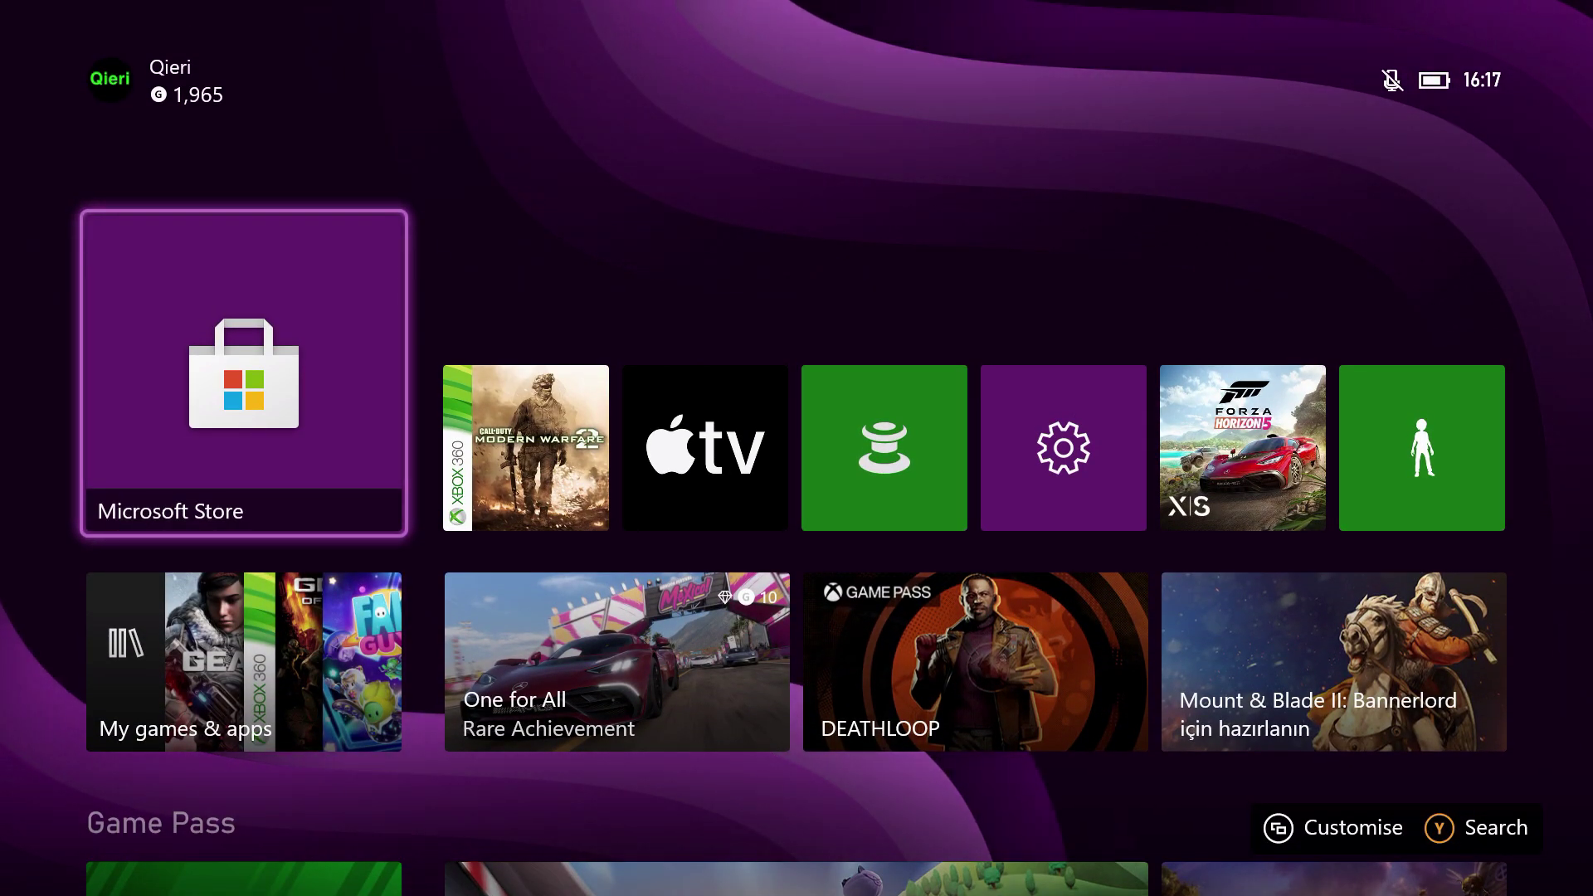
pyautogui.press('Up')
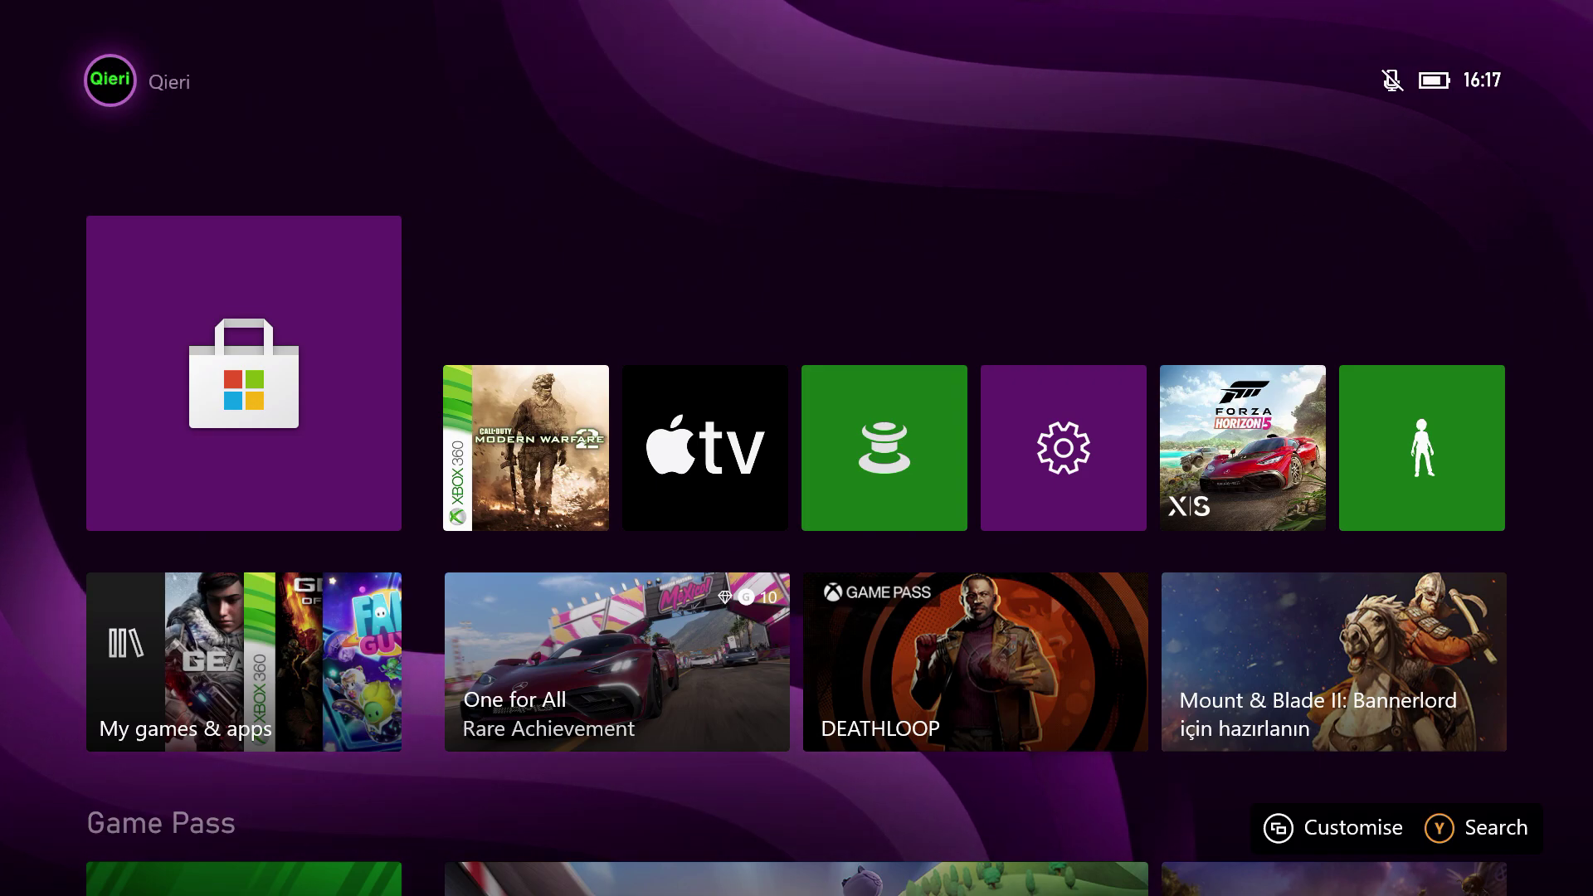
pyautogui.press('Down')
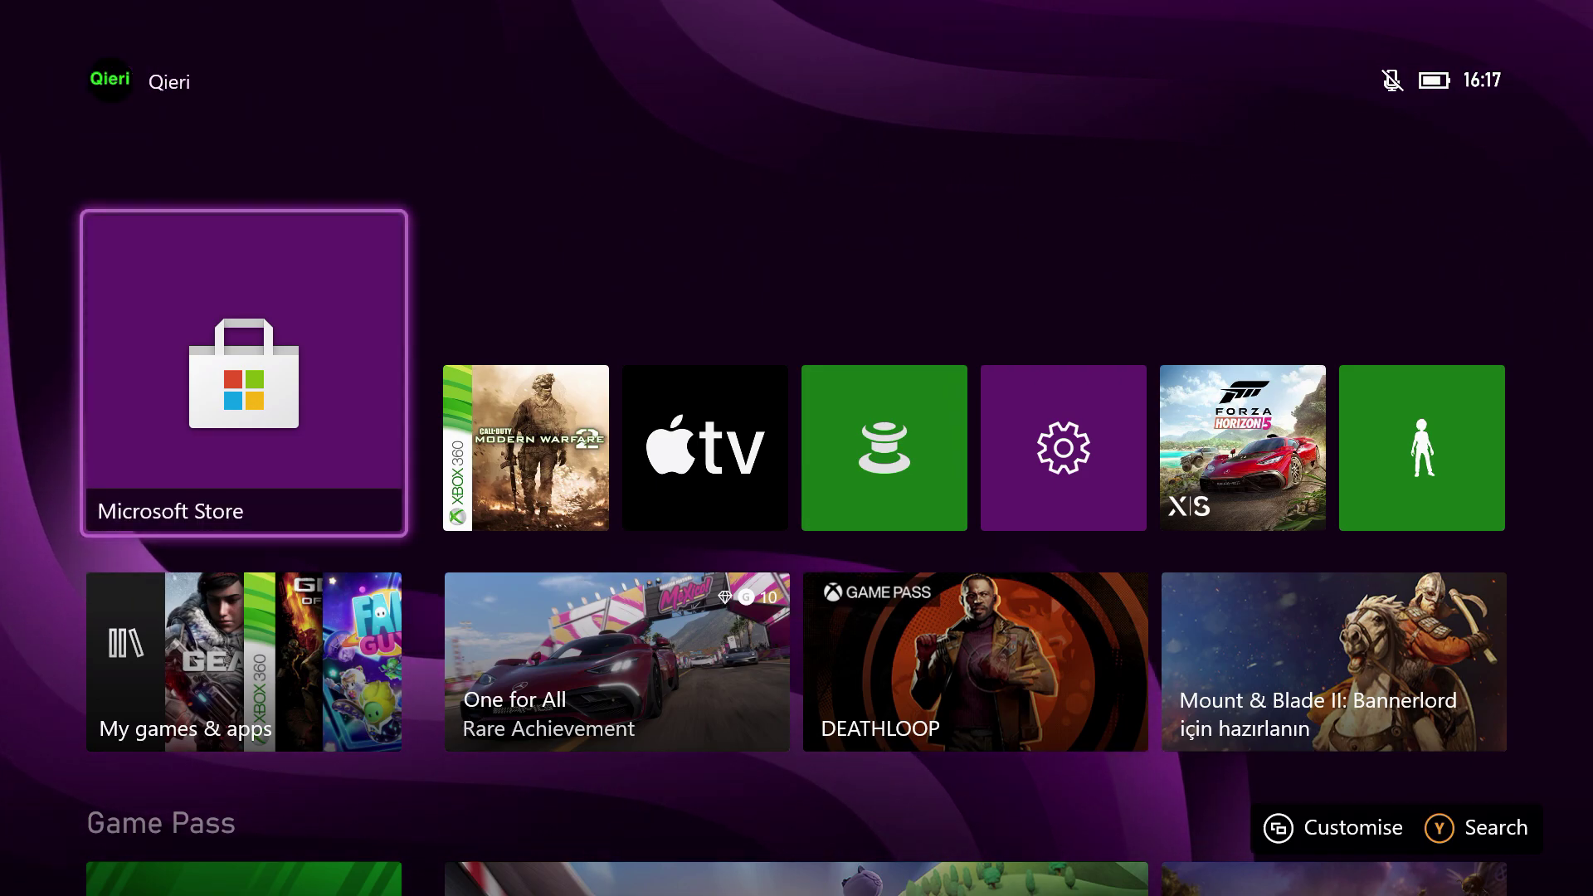
pyautogui.press('super')
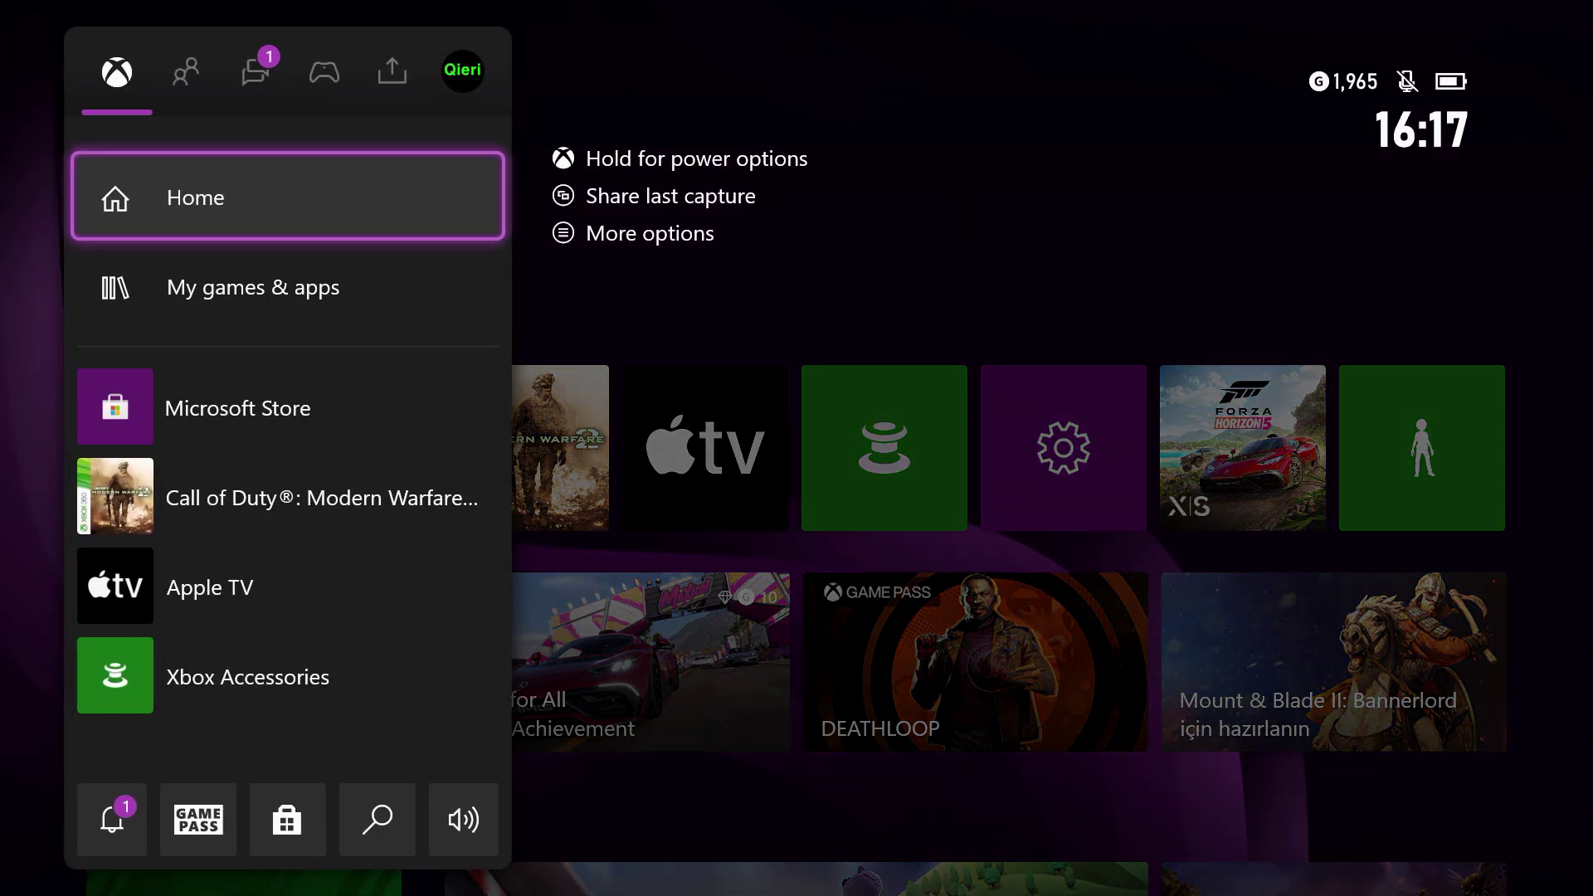
pyautogui.press('Down')
pyautogui.press('Return')
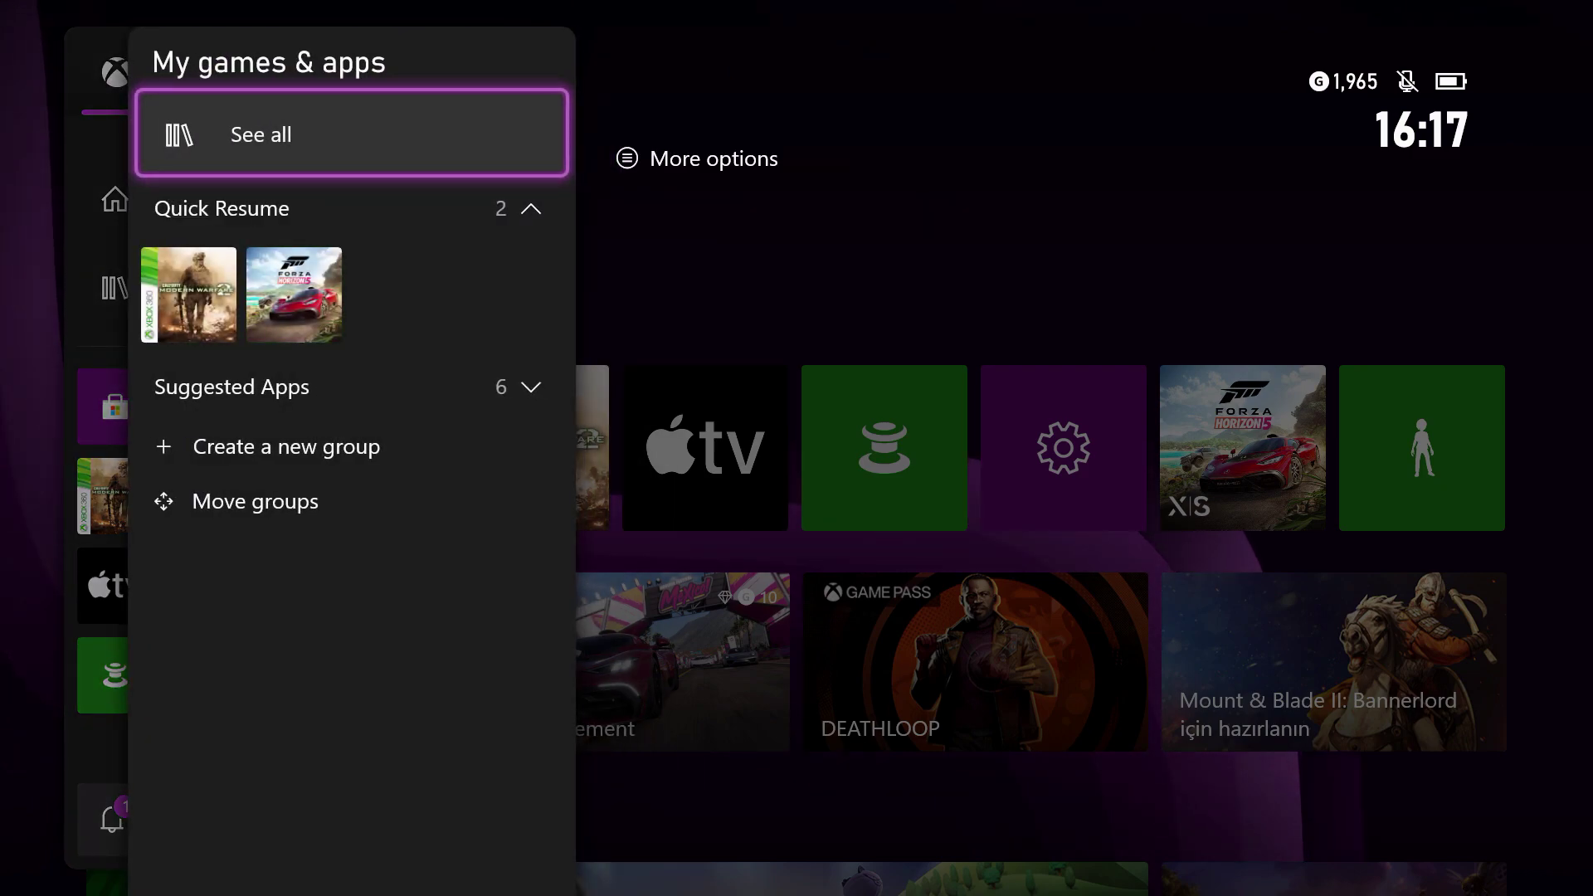
pyautogui.press('Return')
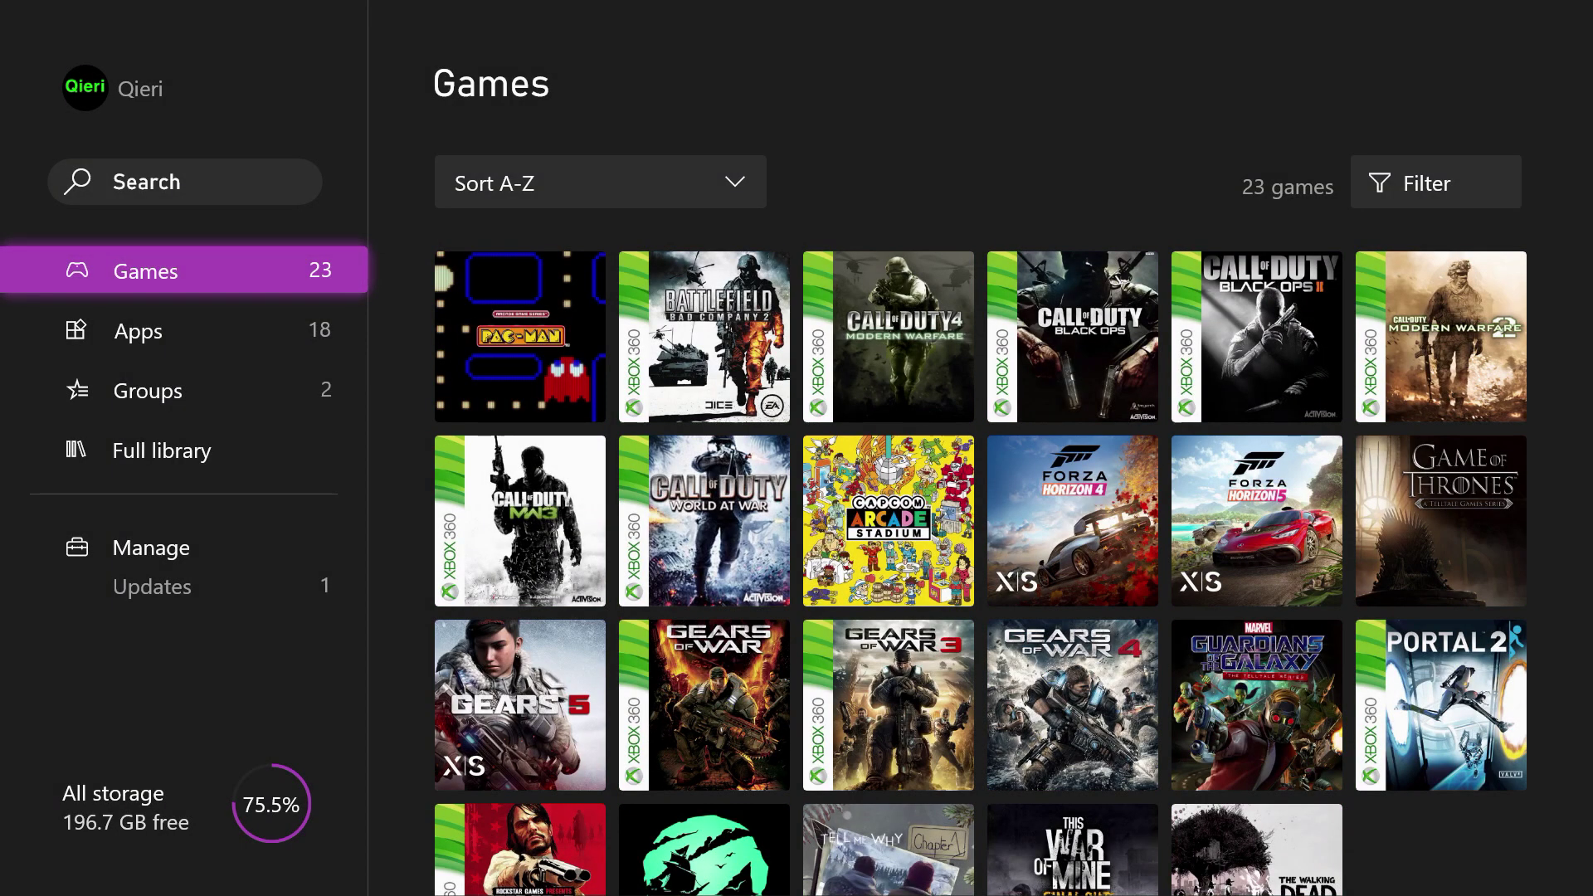
pyautogui.press('Down')
pyautogui.press('Down')
pyautogui.press('Down')
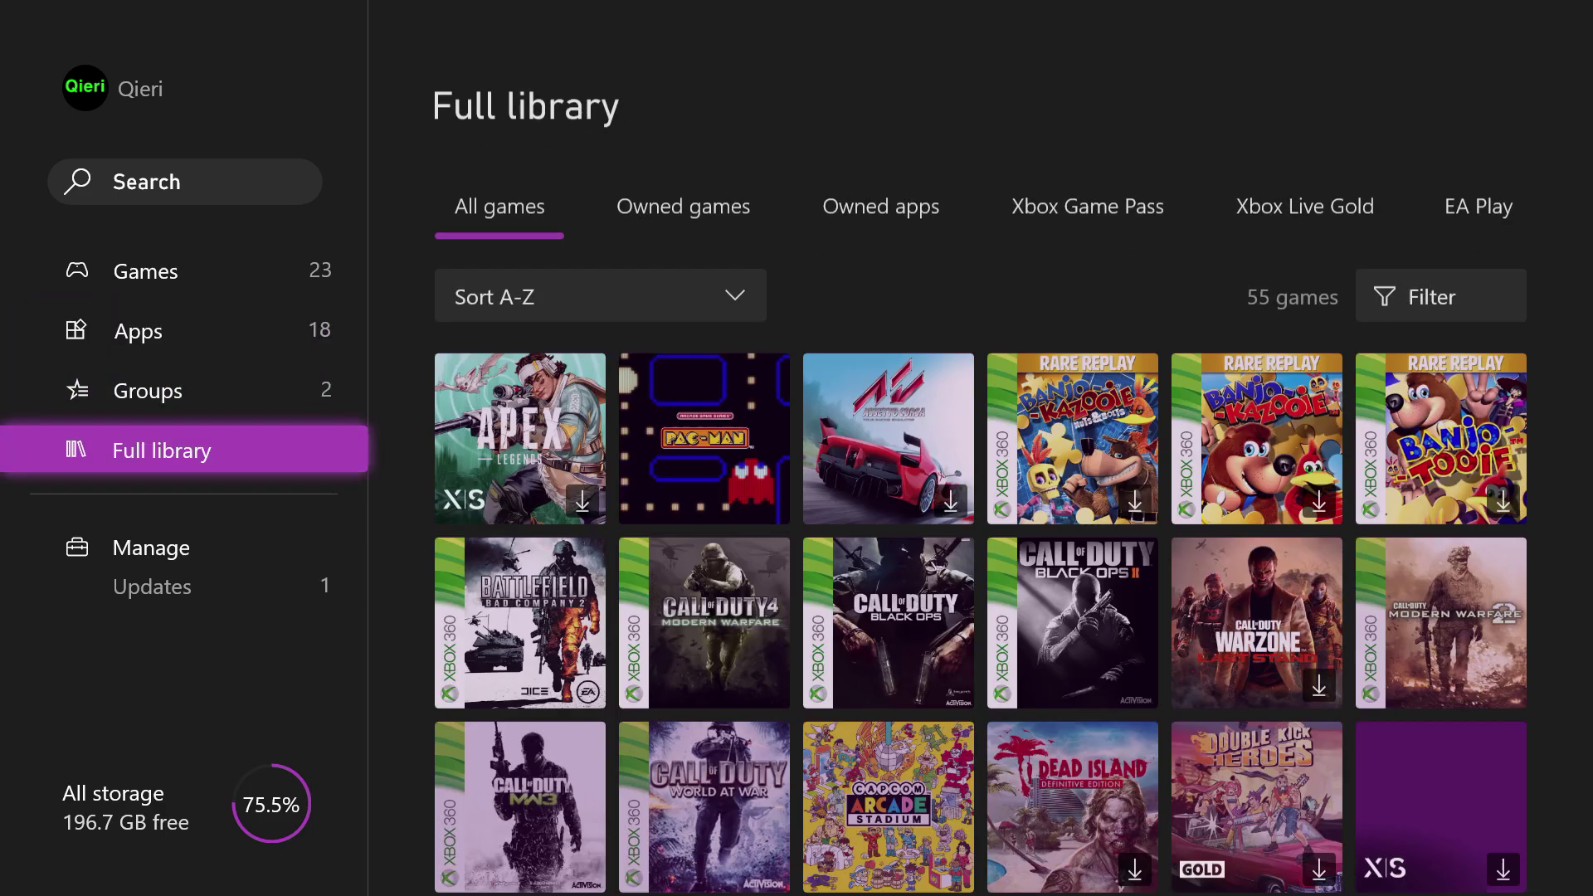
# - Filter the library to owned games and start installing Fall Guys
pyautogui.press('Right')
pyautogui.press('Up')
pyautogui.press('Right')
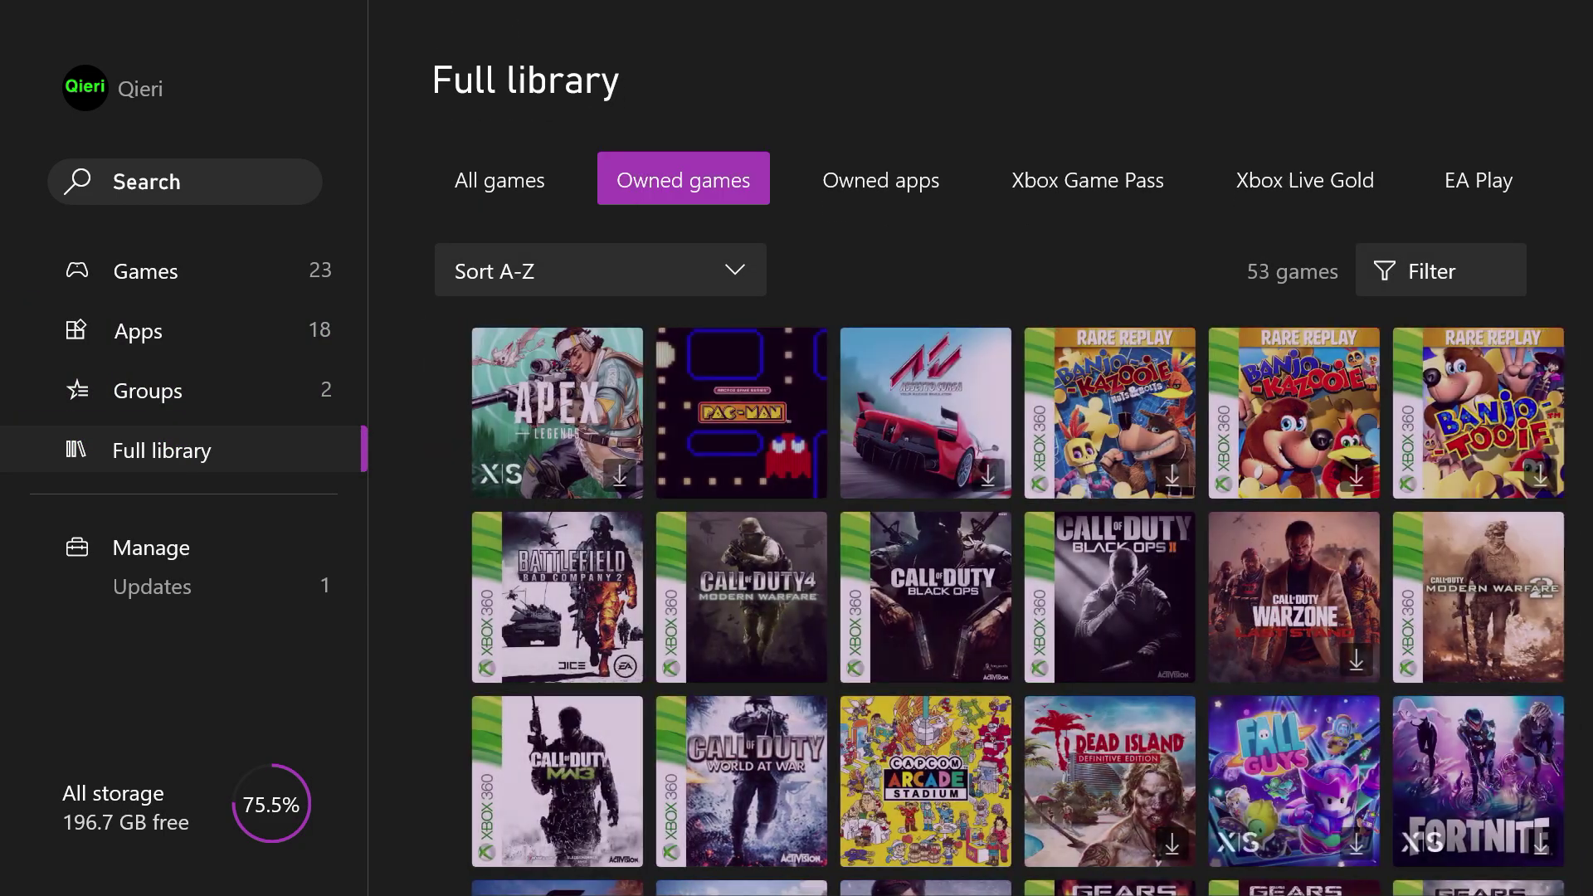
pyautogui.press('Down')
pyautogui.press('Down')
pyautogui.press('Down')
pyautogui.press('Right')
pyautogui.press('Right')
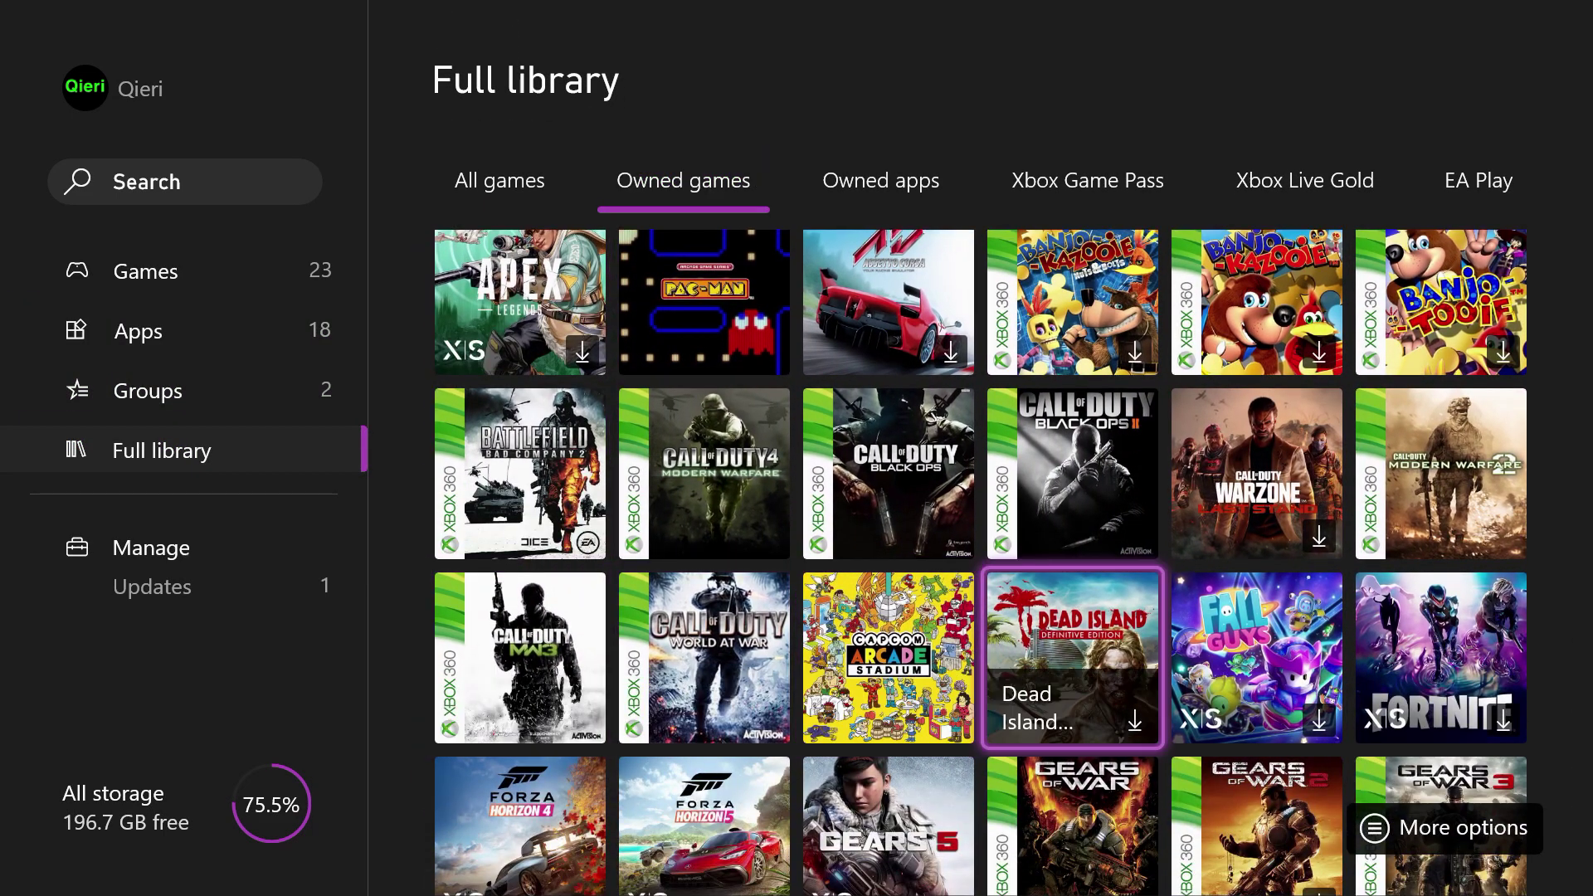
pyautogui.press('Right')
pyautogui.press('Right')
pyautogui.press('Return')
pyautogui.press('Escape')
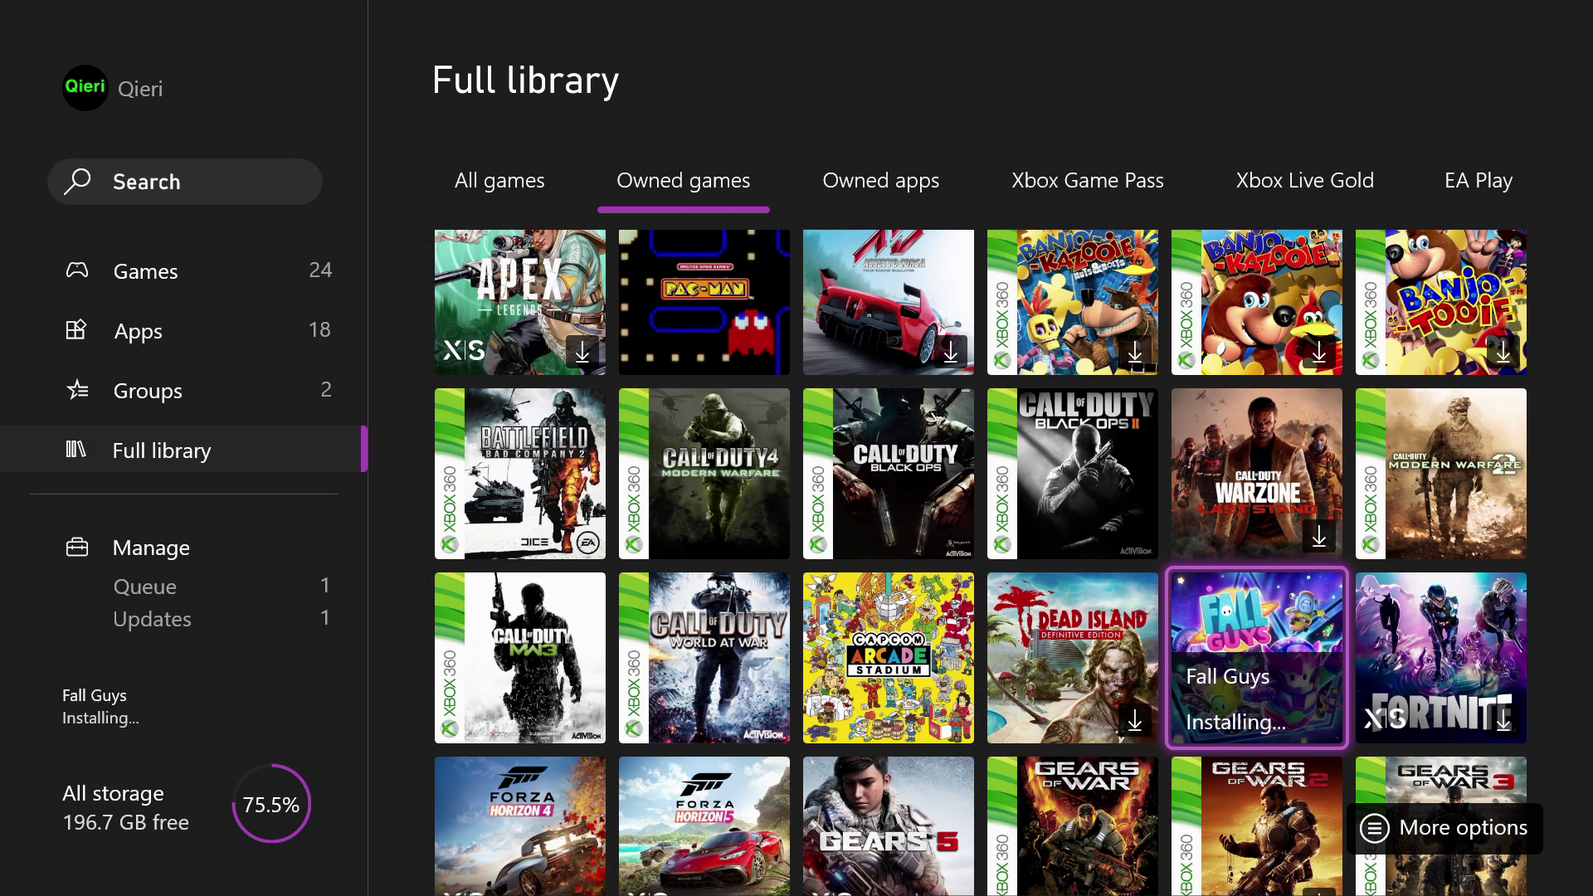
# - Return Home and open the install queue from the Installing tile
pyautogui.press('Left')
pyautogui.press('super')
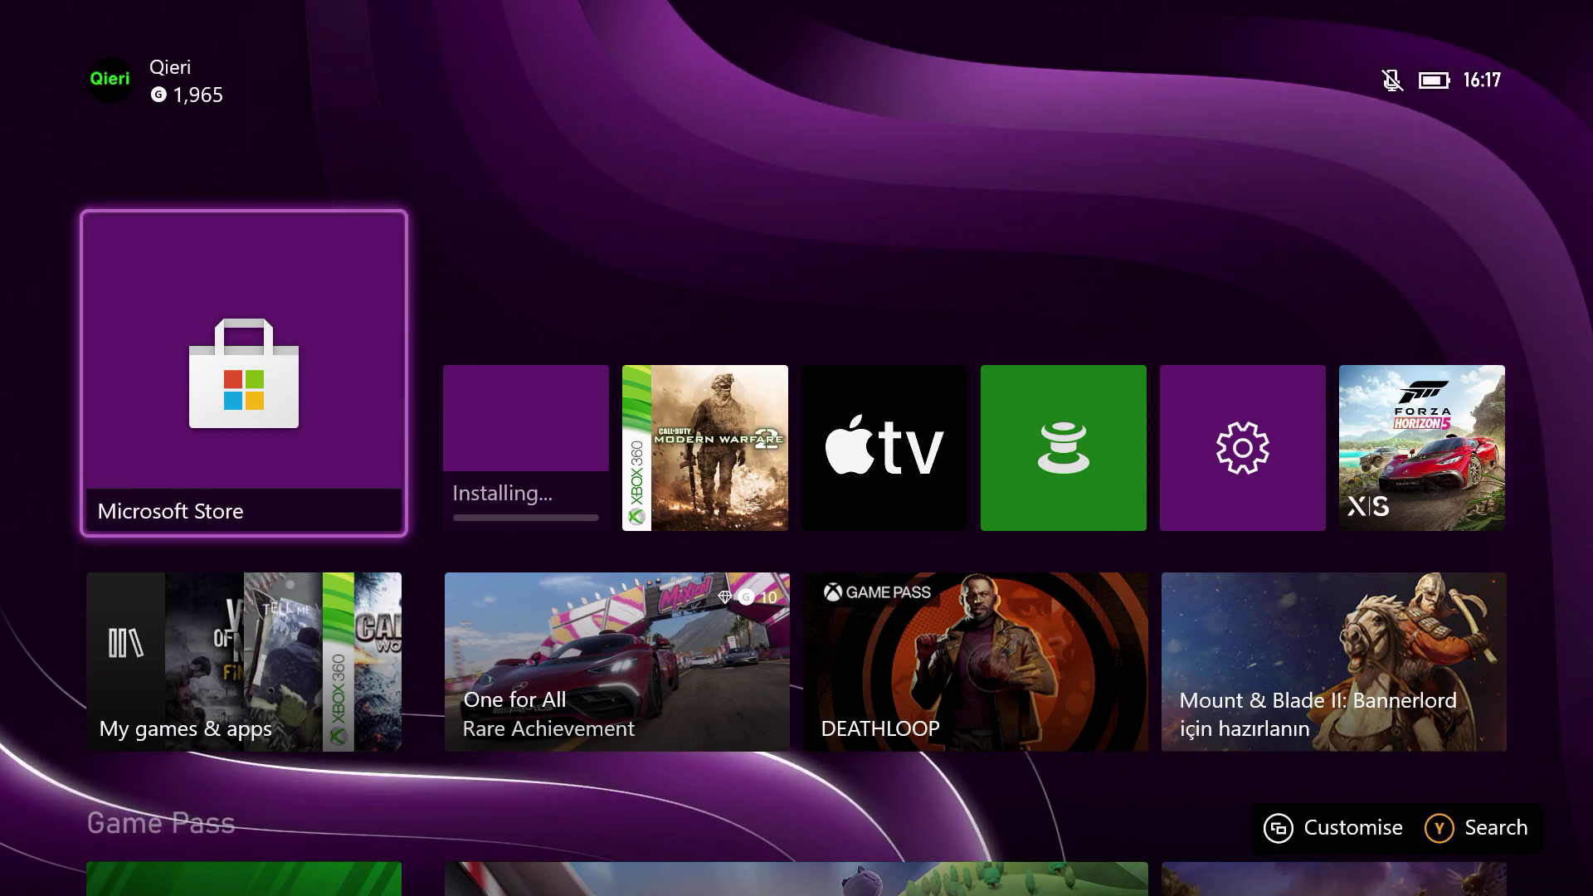
pyautogui.press('Right')
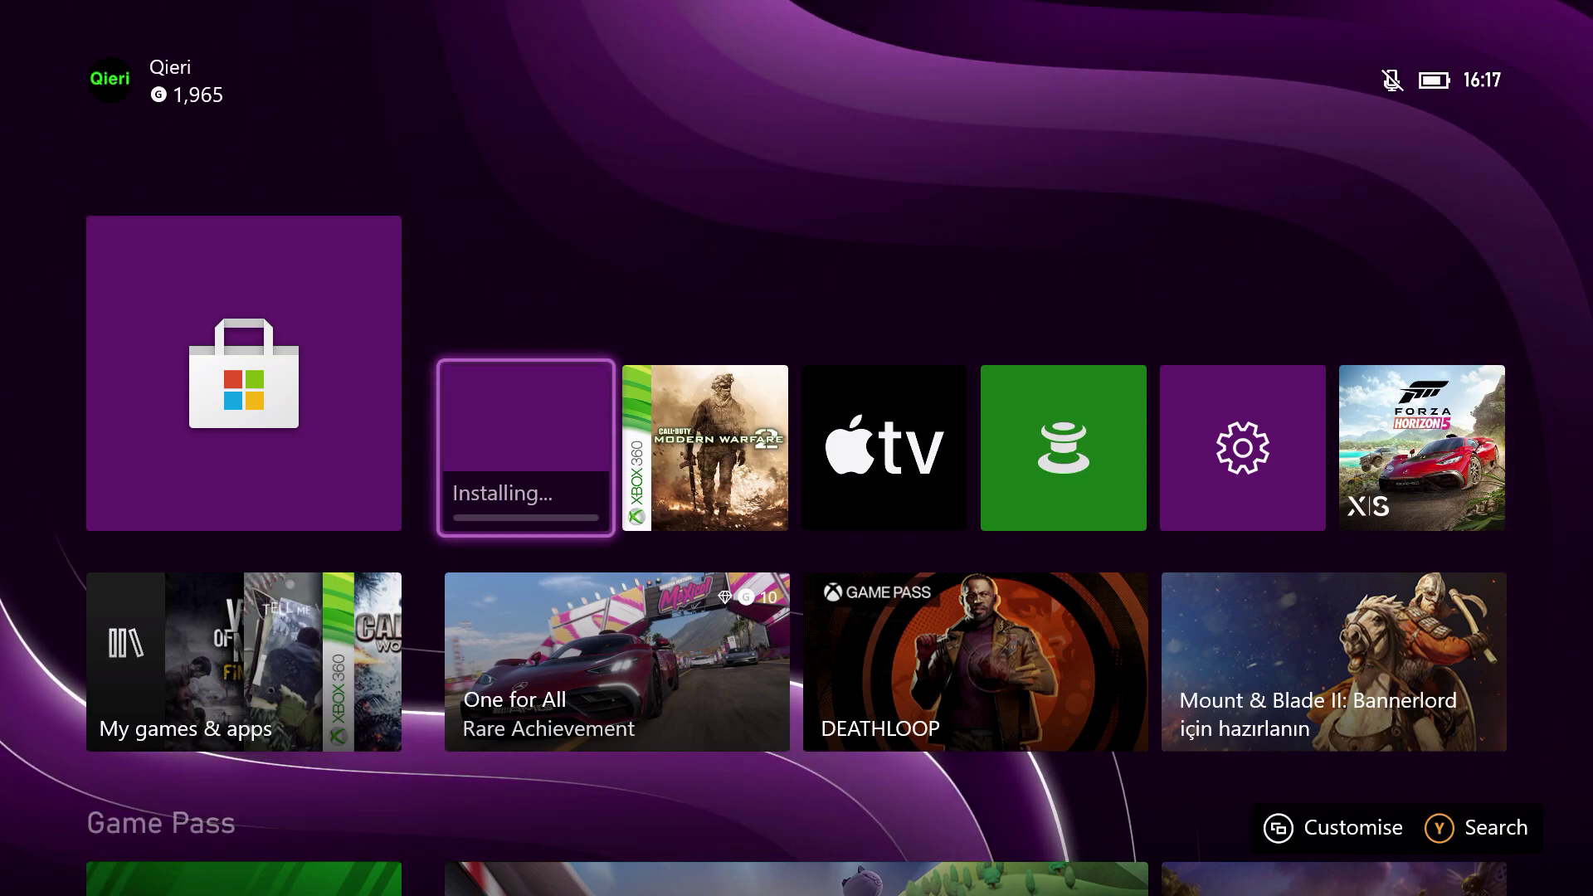
pyautogui.press('Return')
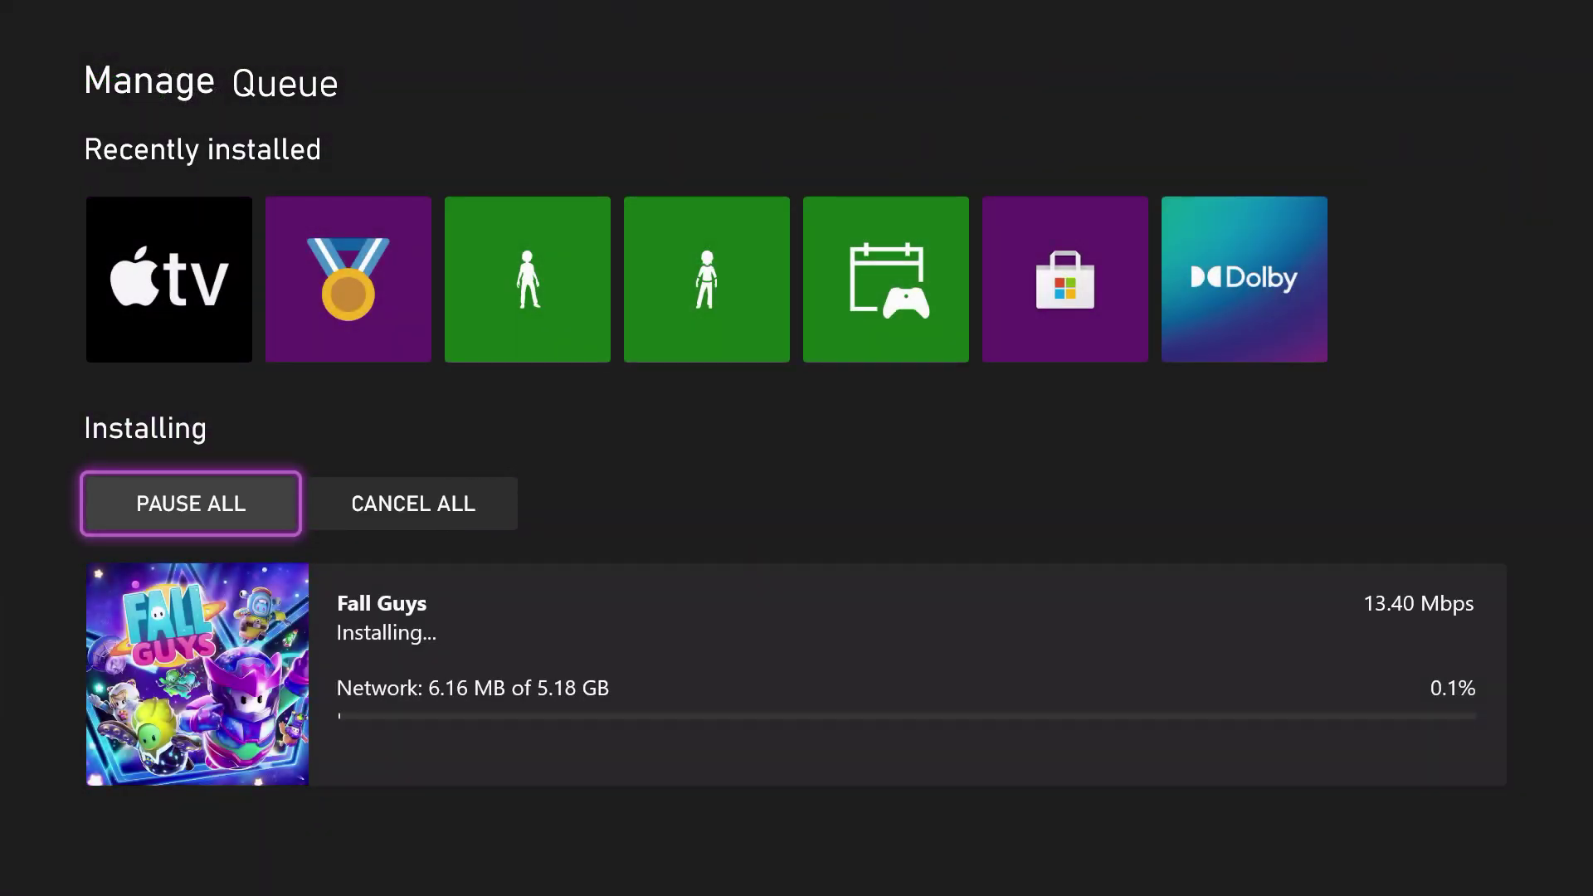
# - Review the Fall Guys download, then close the queue and browse Home's lower row
pyautogui.press('Down')
pyautogui.press('Up')
pyautogui.press('Down')
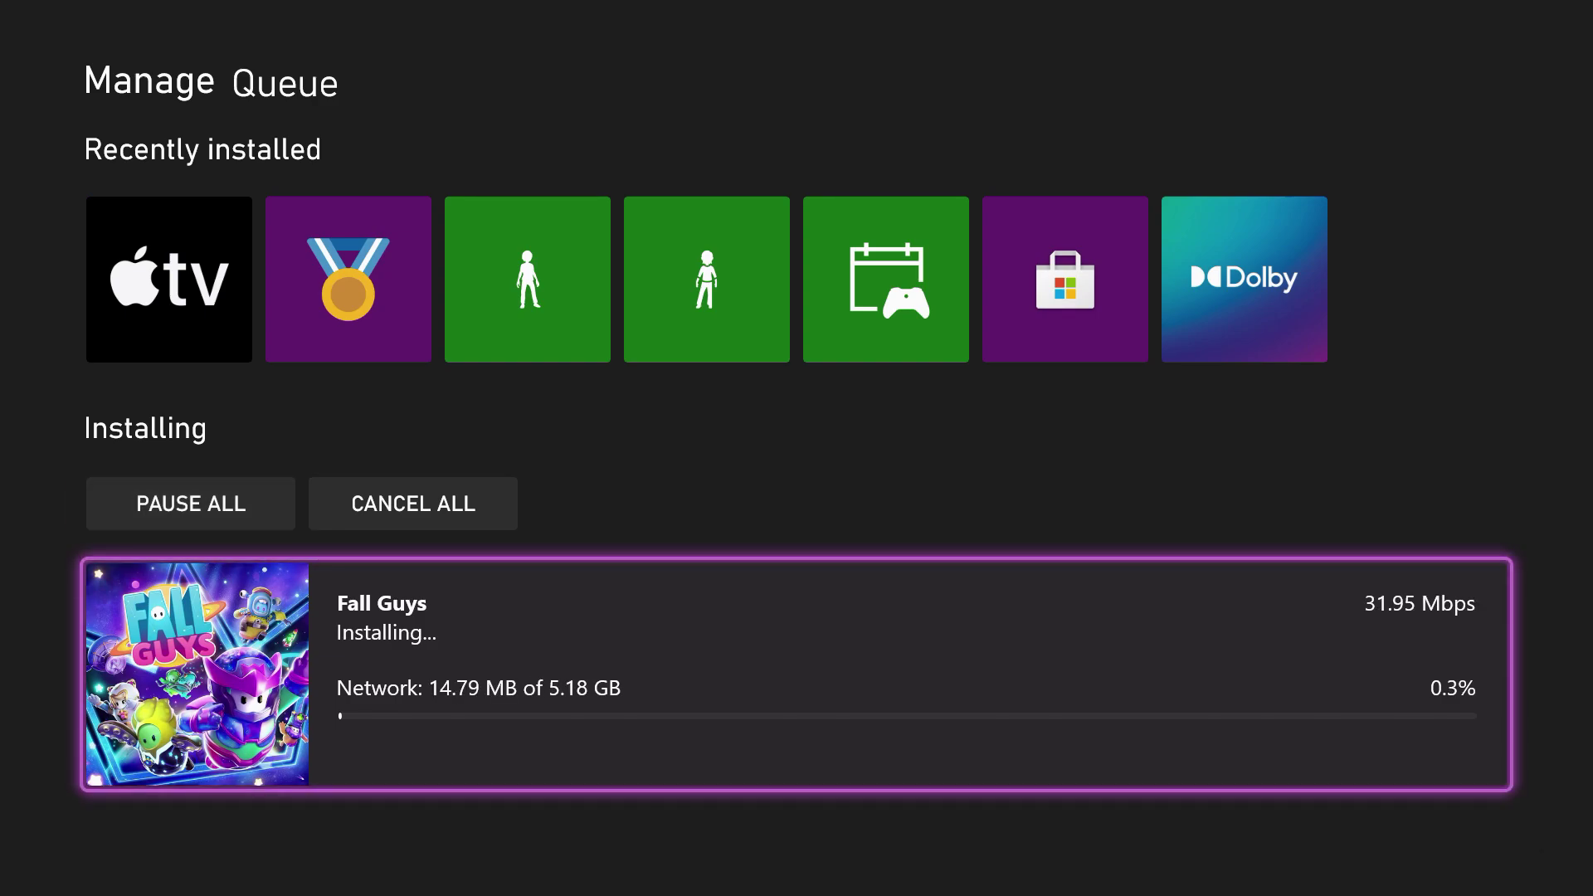
pyautogui.press('Escape')
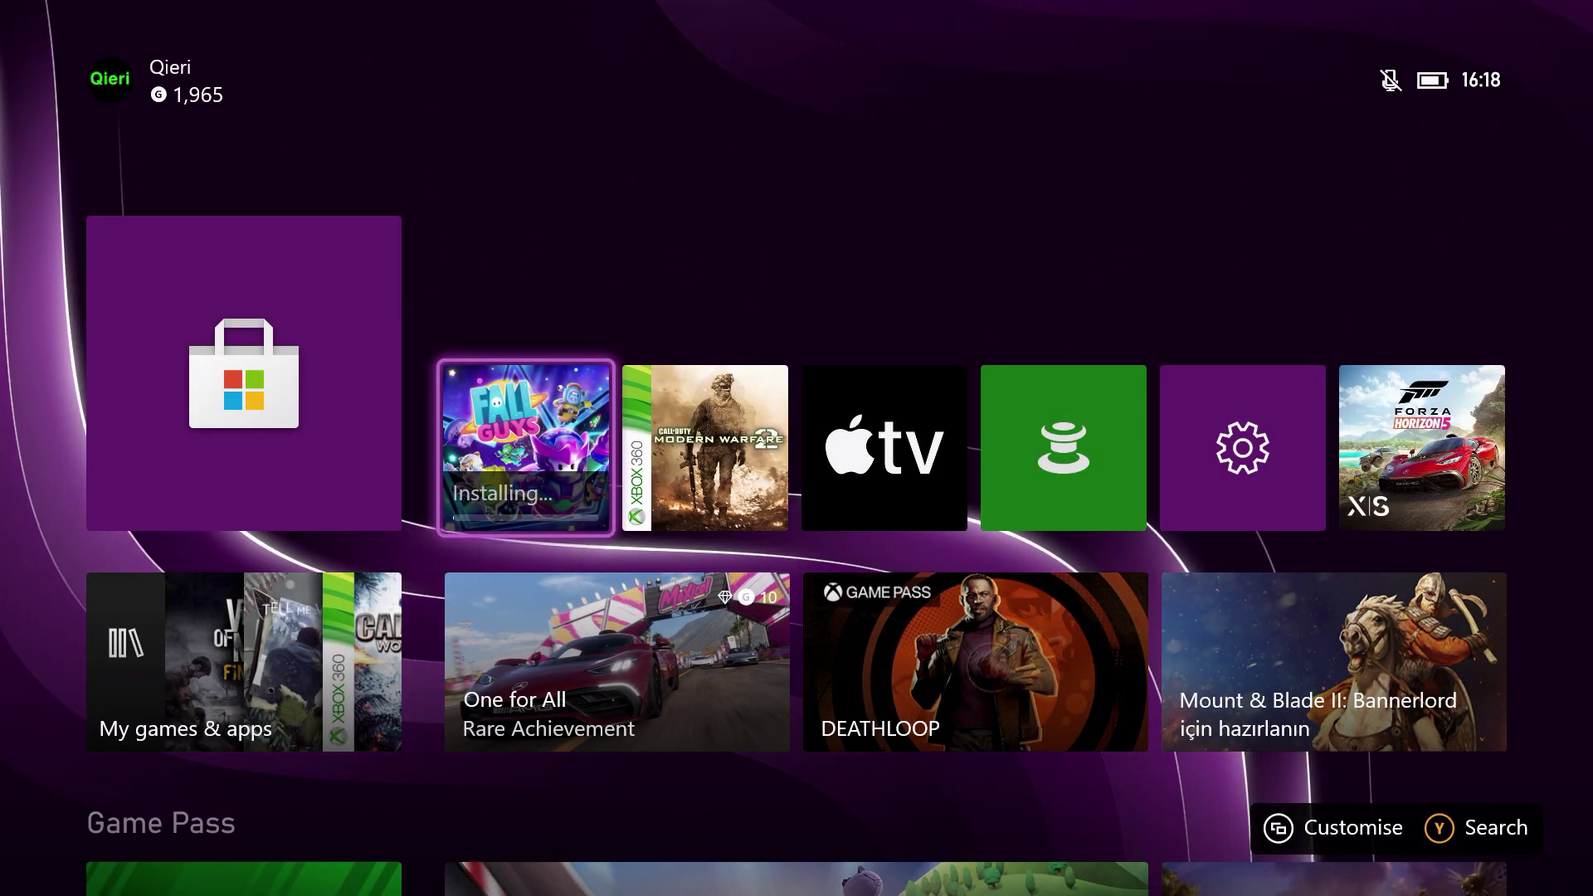
pyautogui.press('Down')
pyautogui.press('Right')
pyautogui.press('Right')
pyautogui.press('Right')
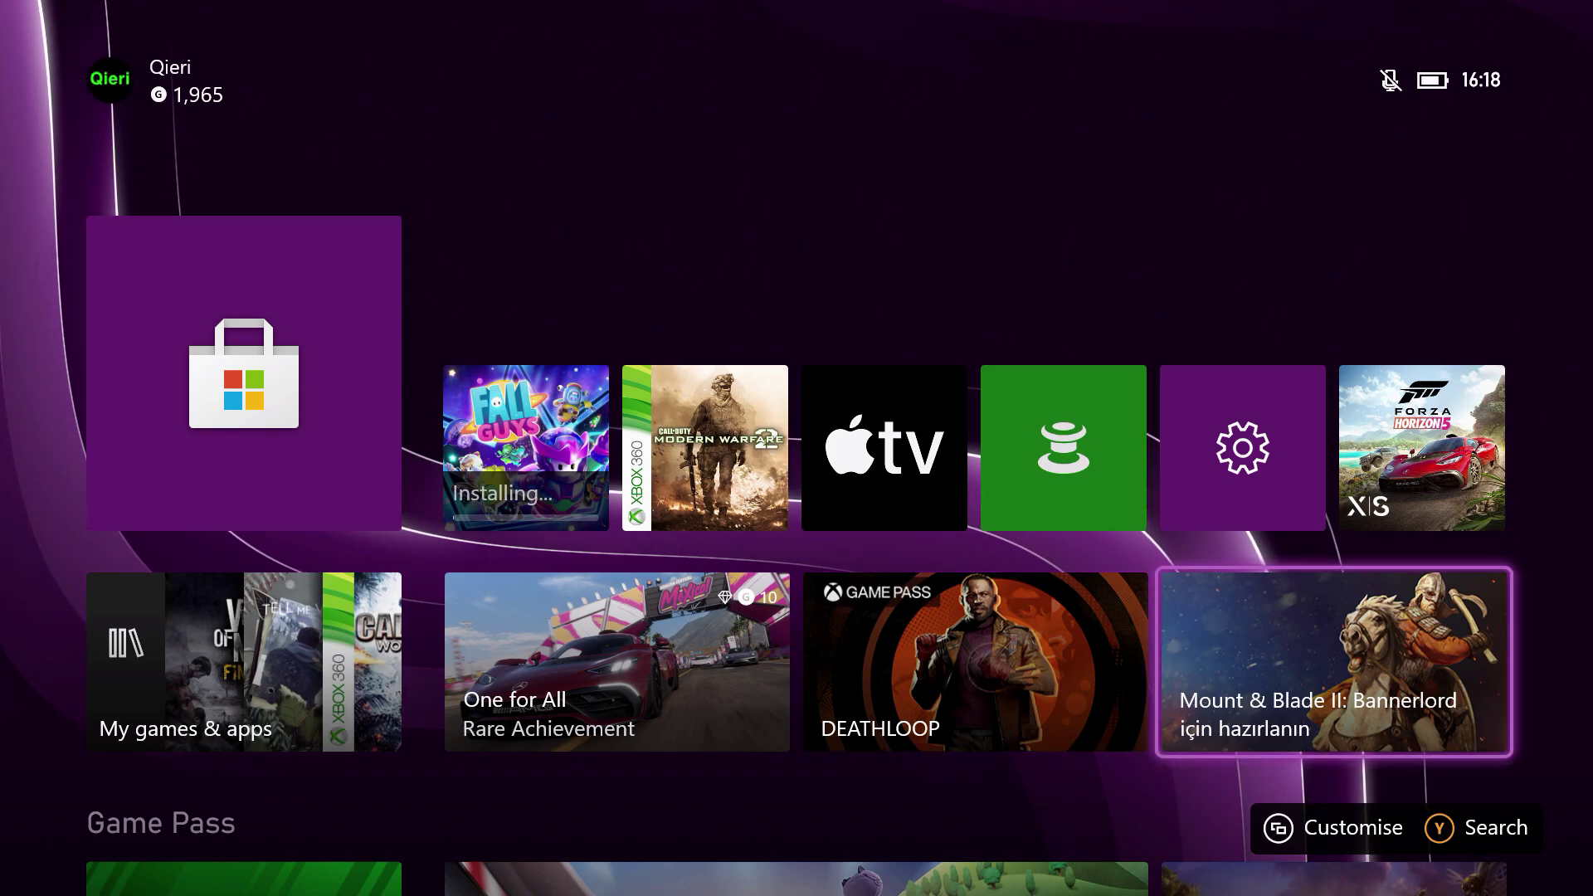
pyautogui.press('Left')
pyautogui.press('Left')
pyautogui.press('Left')
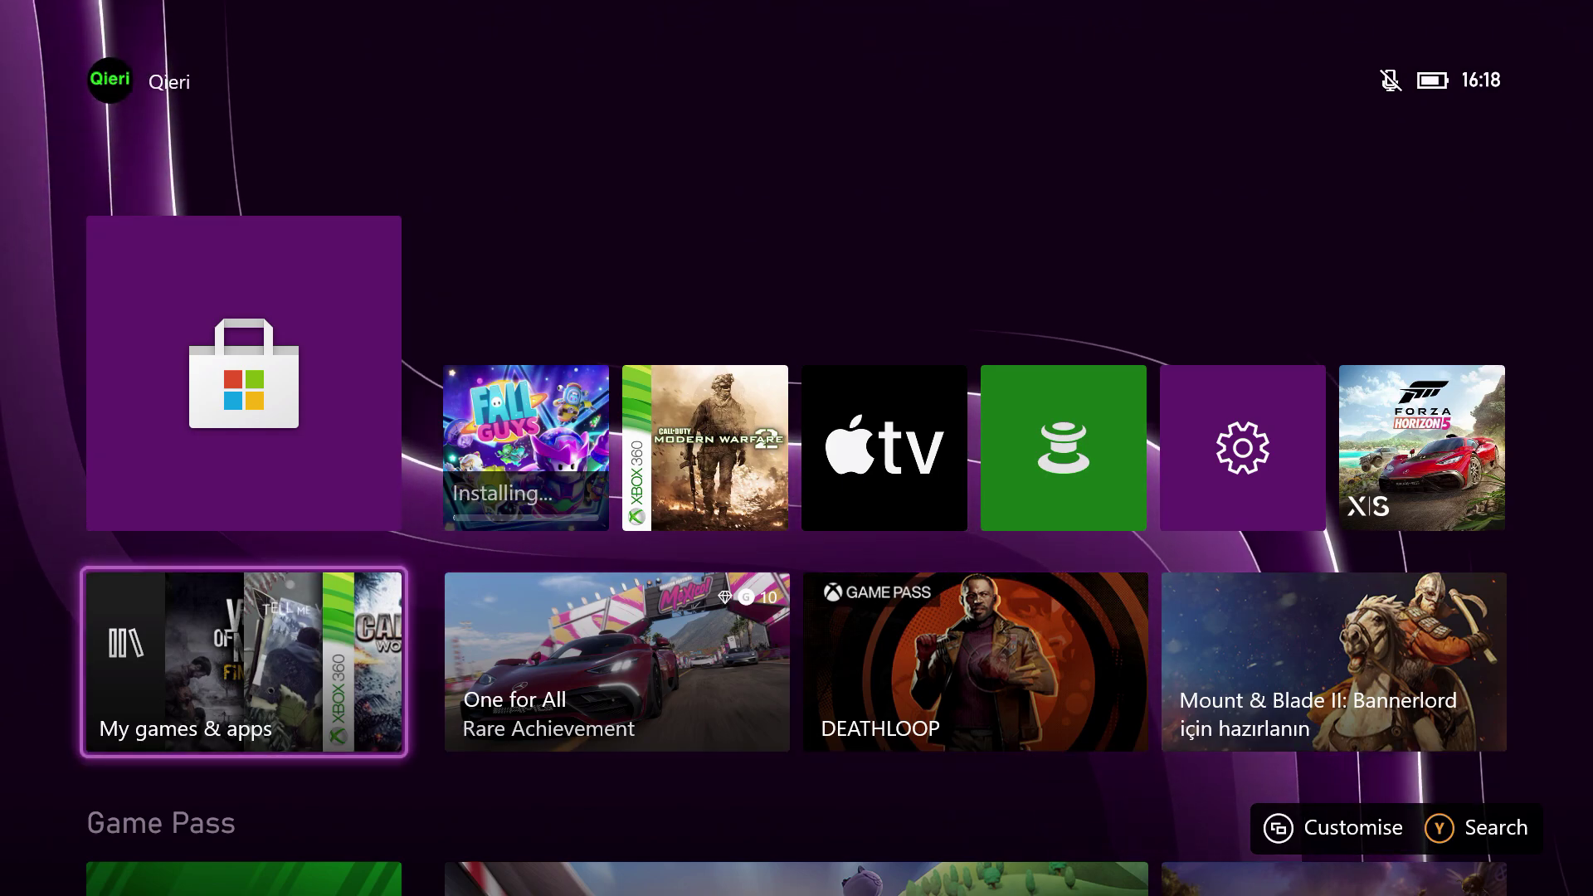
pyautogui.press('super')
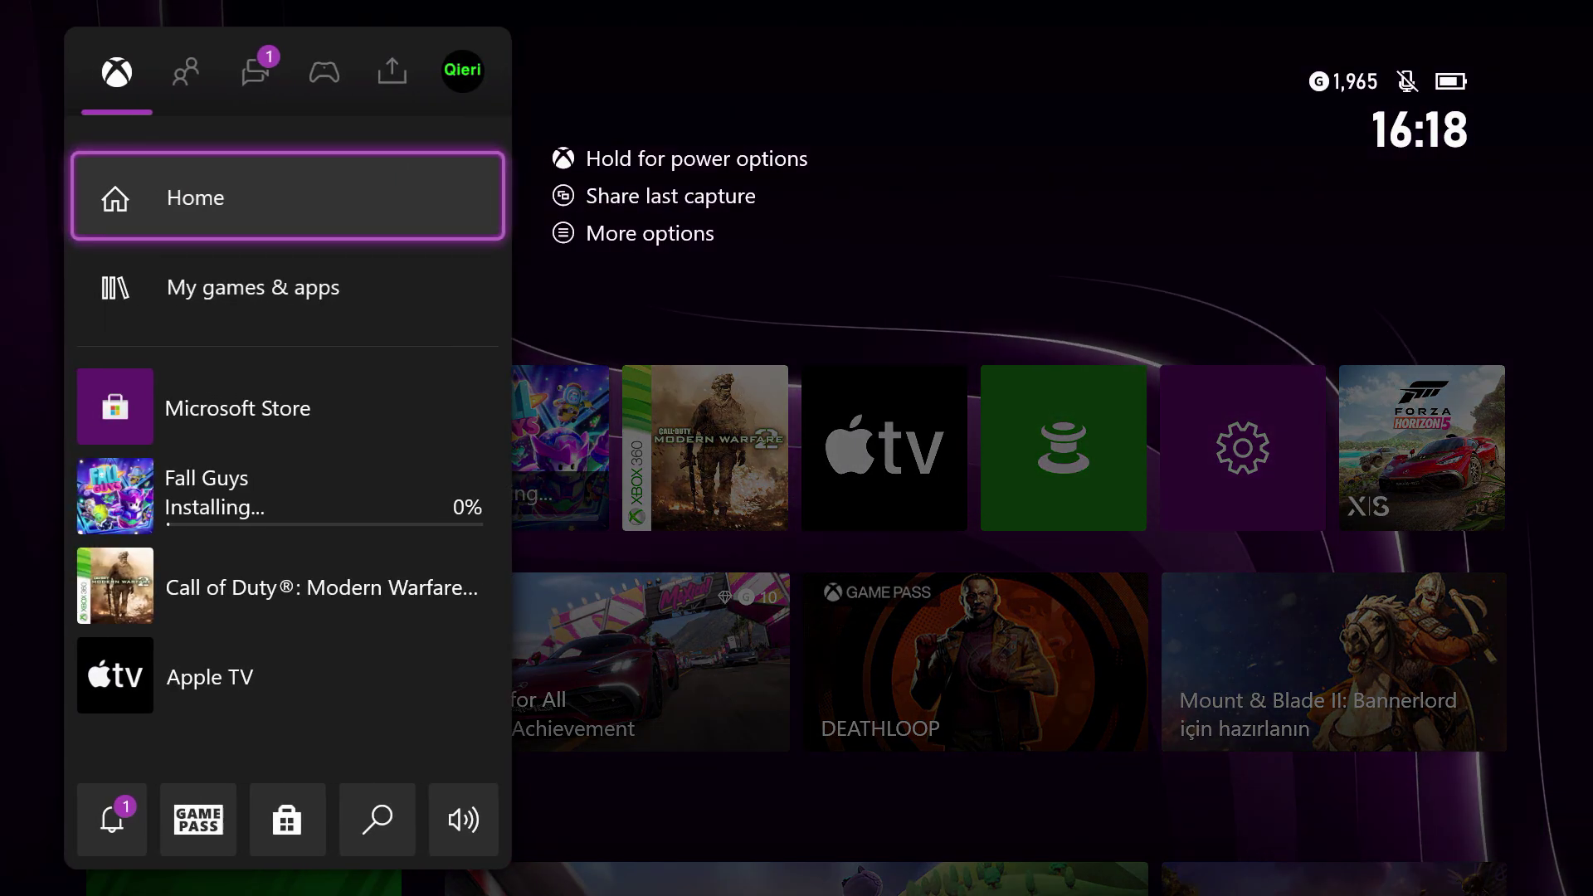
pyautogui.press('Right')
pyautogui.press('Right')
pyautogui.press('Left')
pyautogui.press('Left')
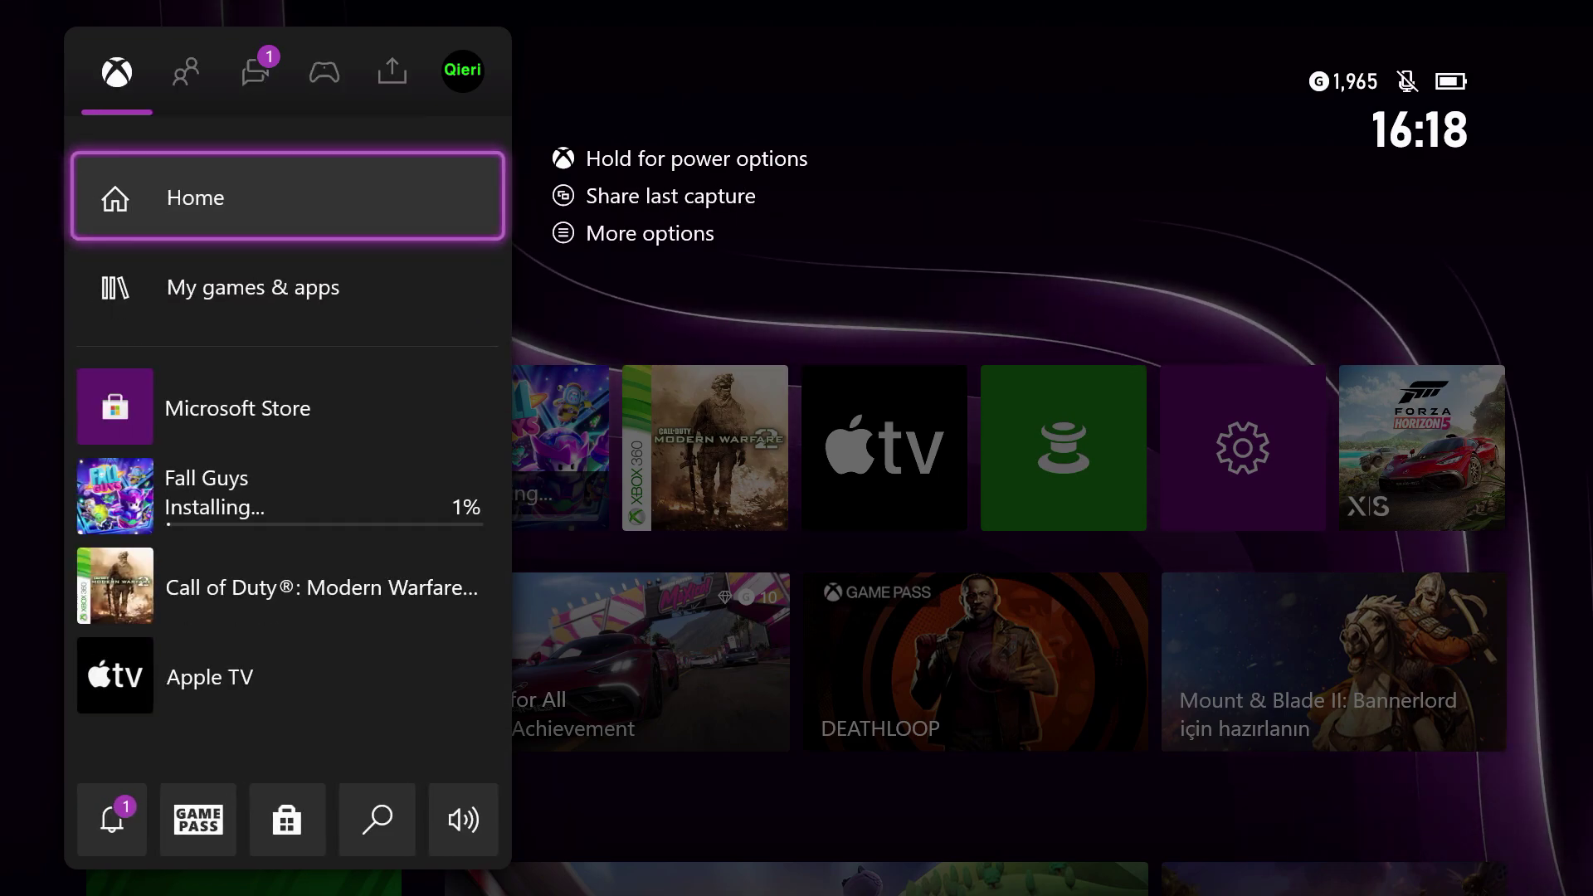
pyautogui.press('Down')
pyautogui.press('Down')
pyautogui.press('Down')
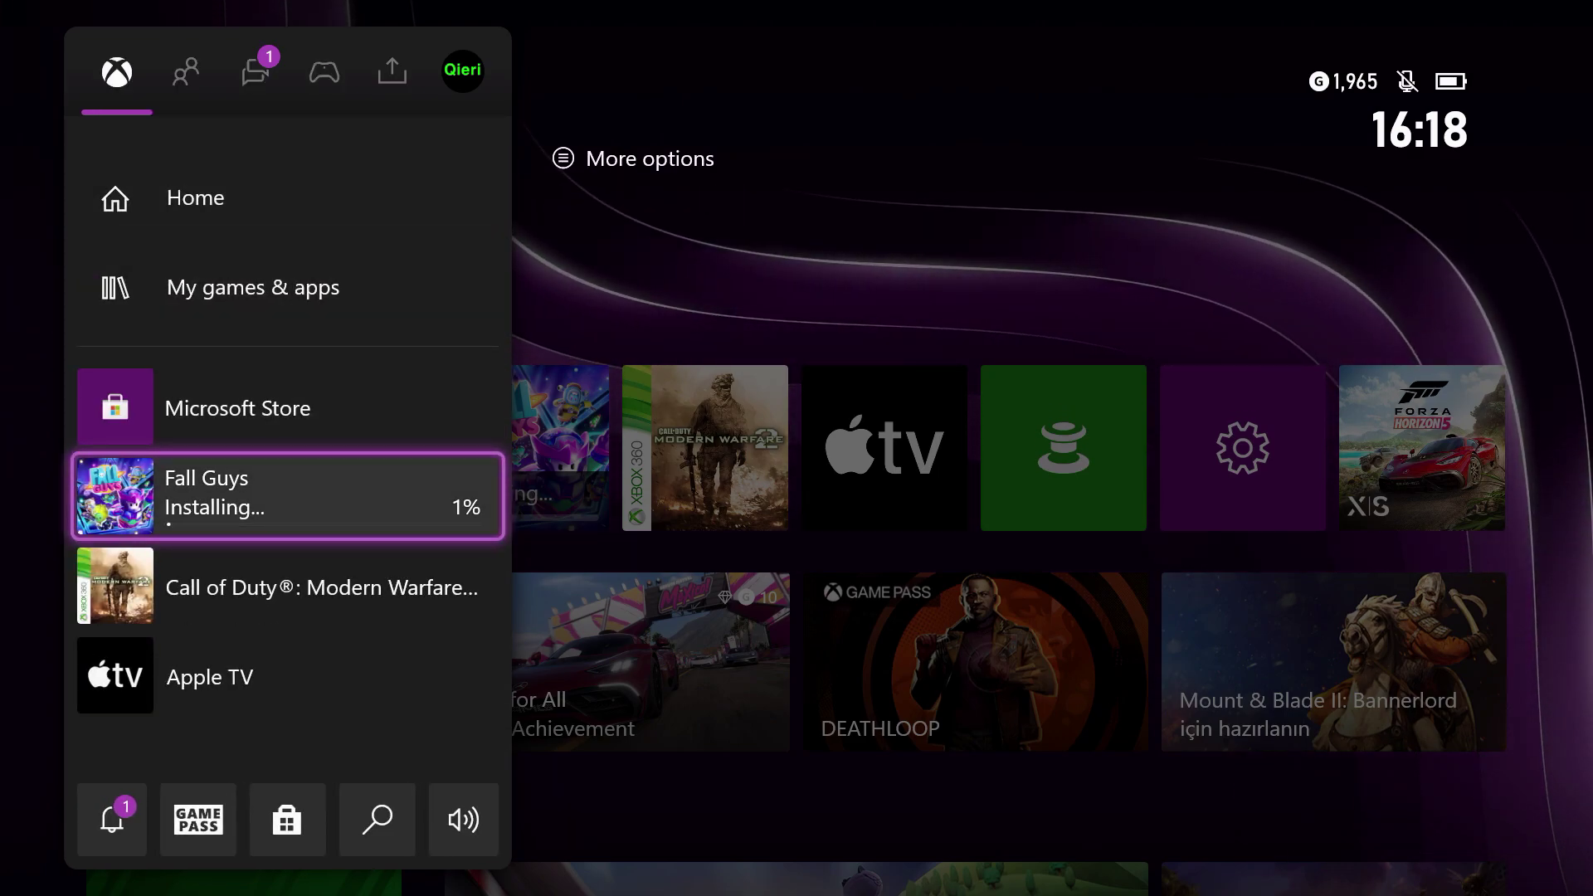
pyautogui.press('Return')
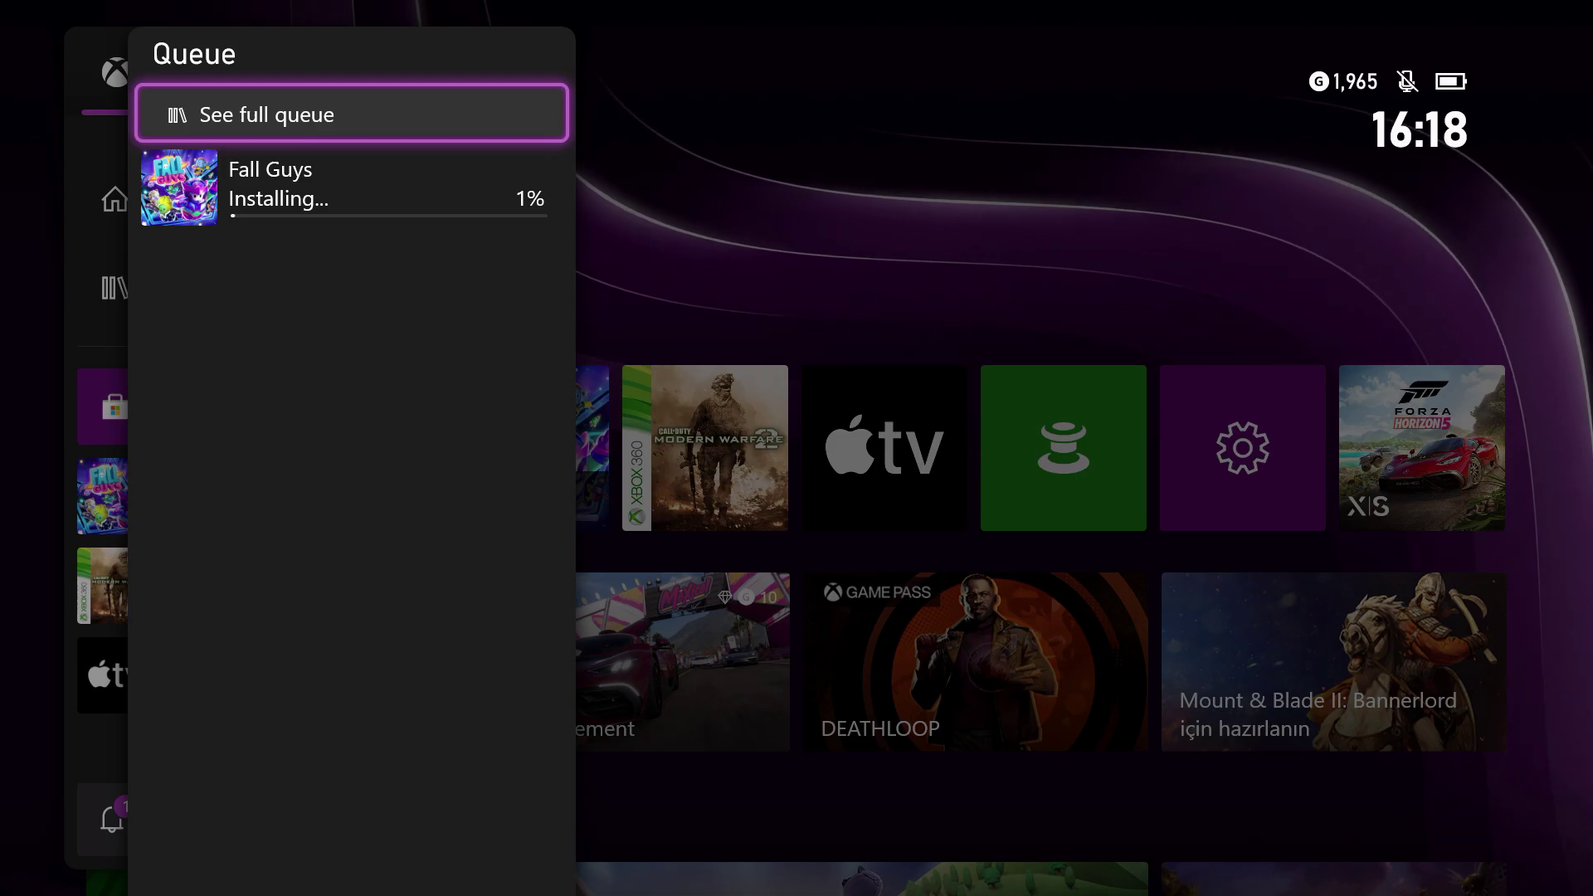
pyautogui.press('Return')
pyautogui.press('Down')
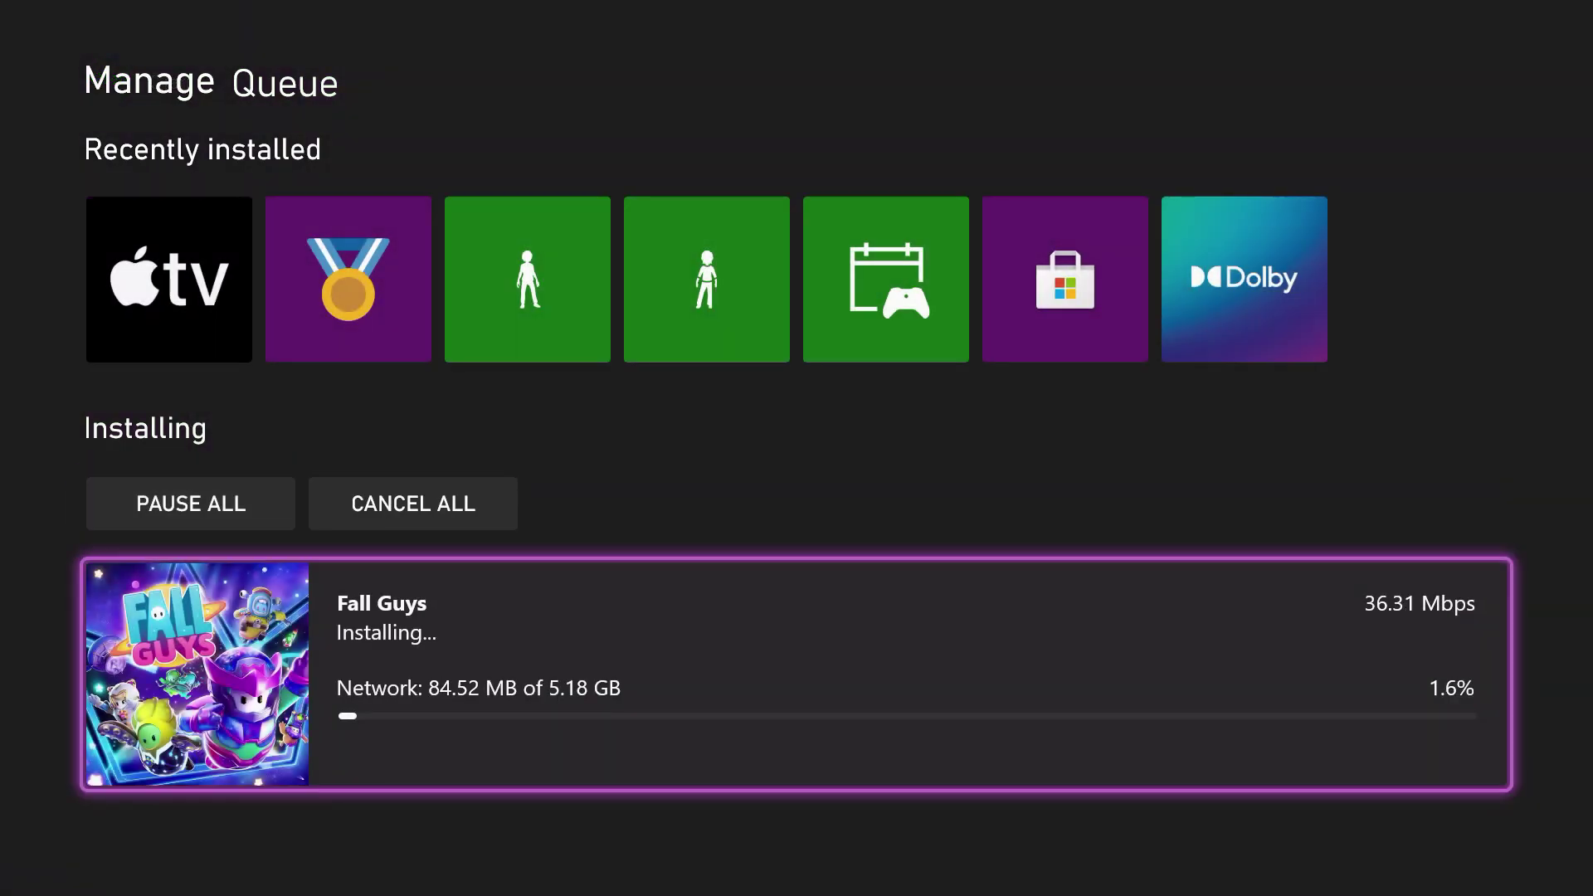
pyautogui.press('Up')
pyautogui.press('Right')
pyautogui.press('Left')
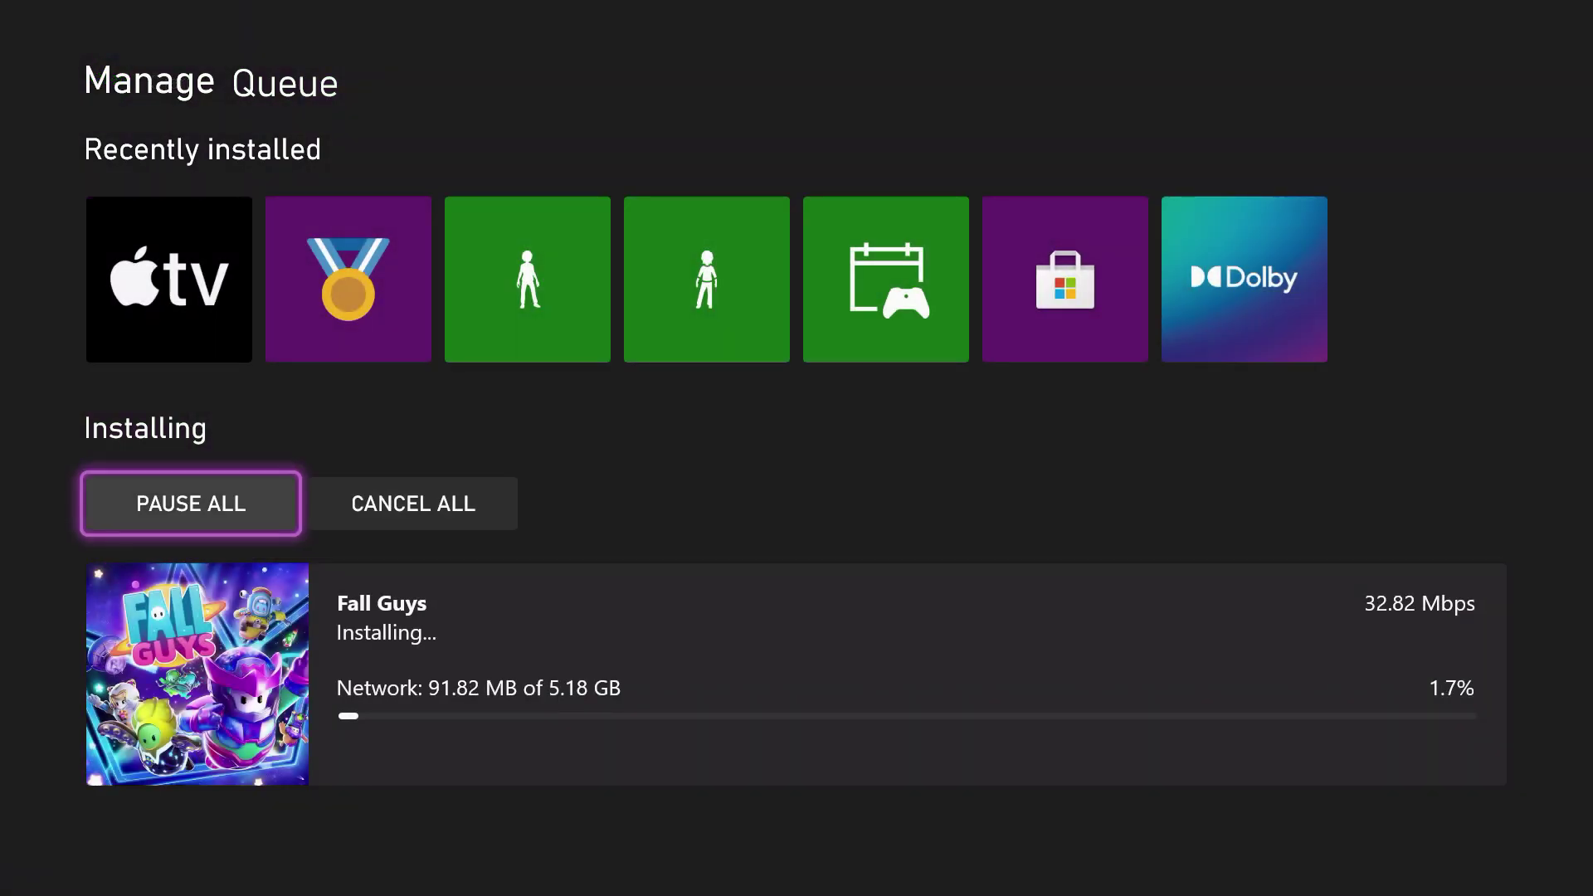
# - Return Home, then use the guide to reach the Fall Guys download
pyautogui.press('super')
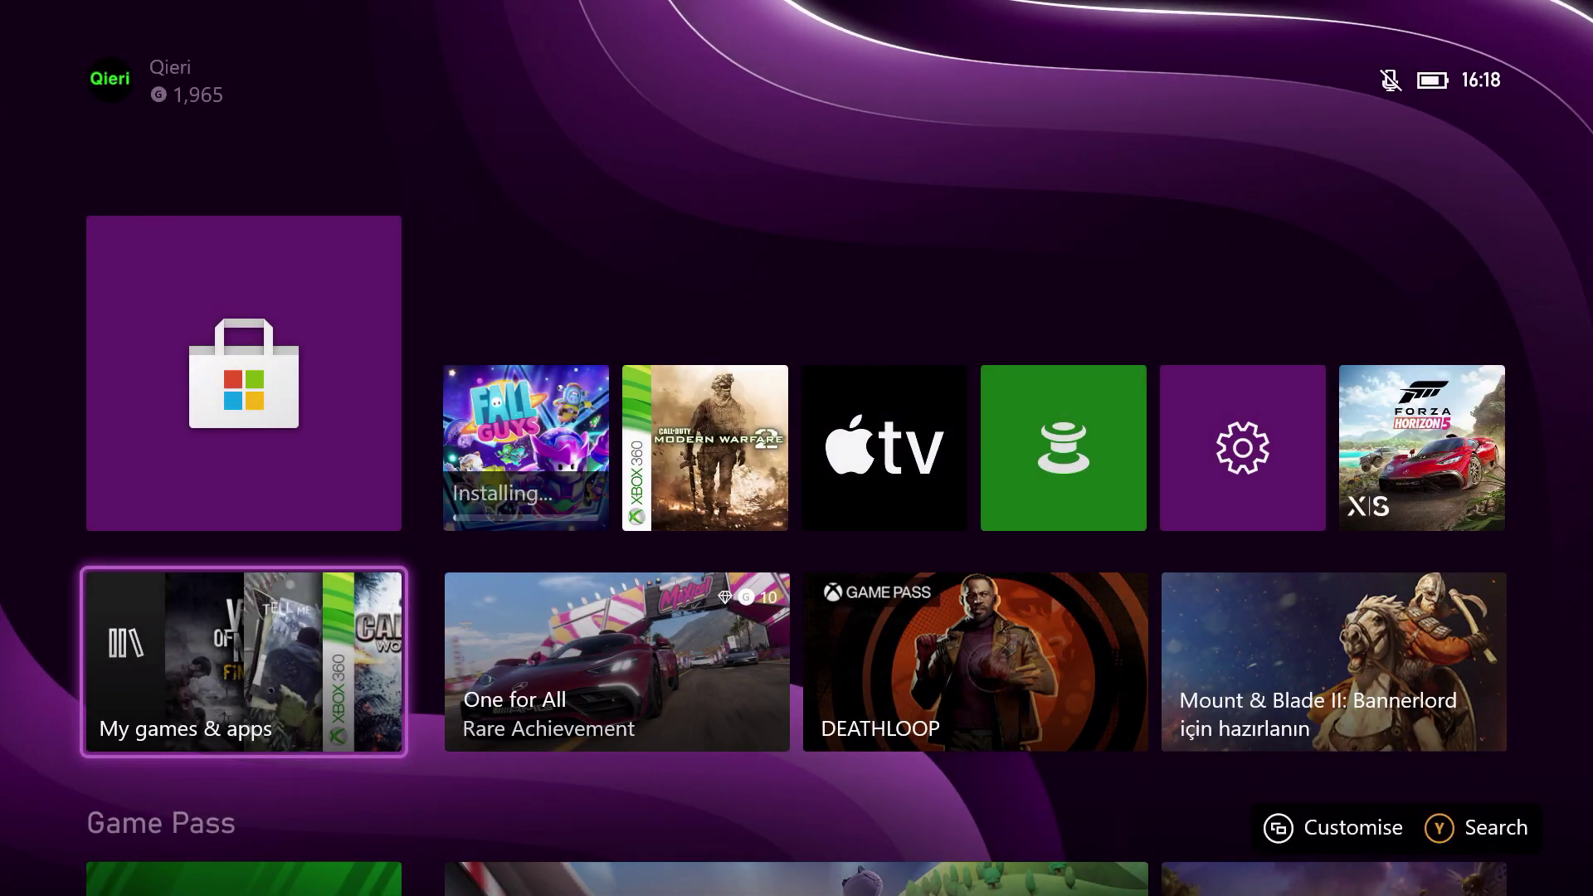
pyautogui.press('Right')
pyautogui.press('Left')
pyautogui.press('Right')
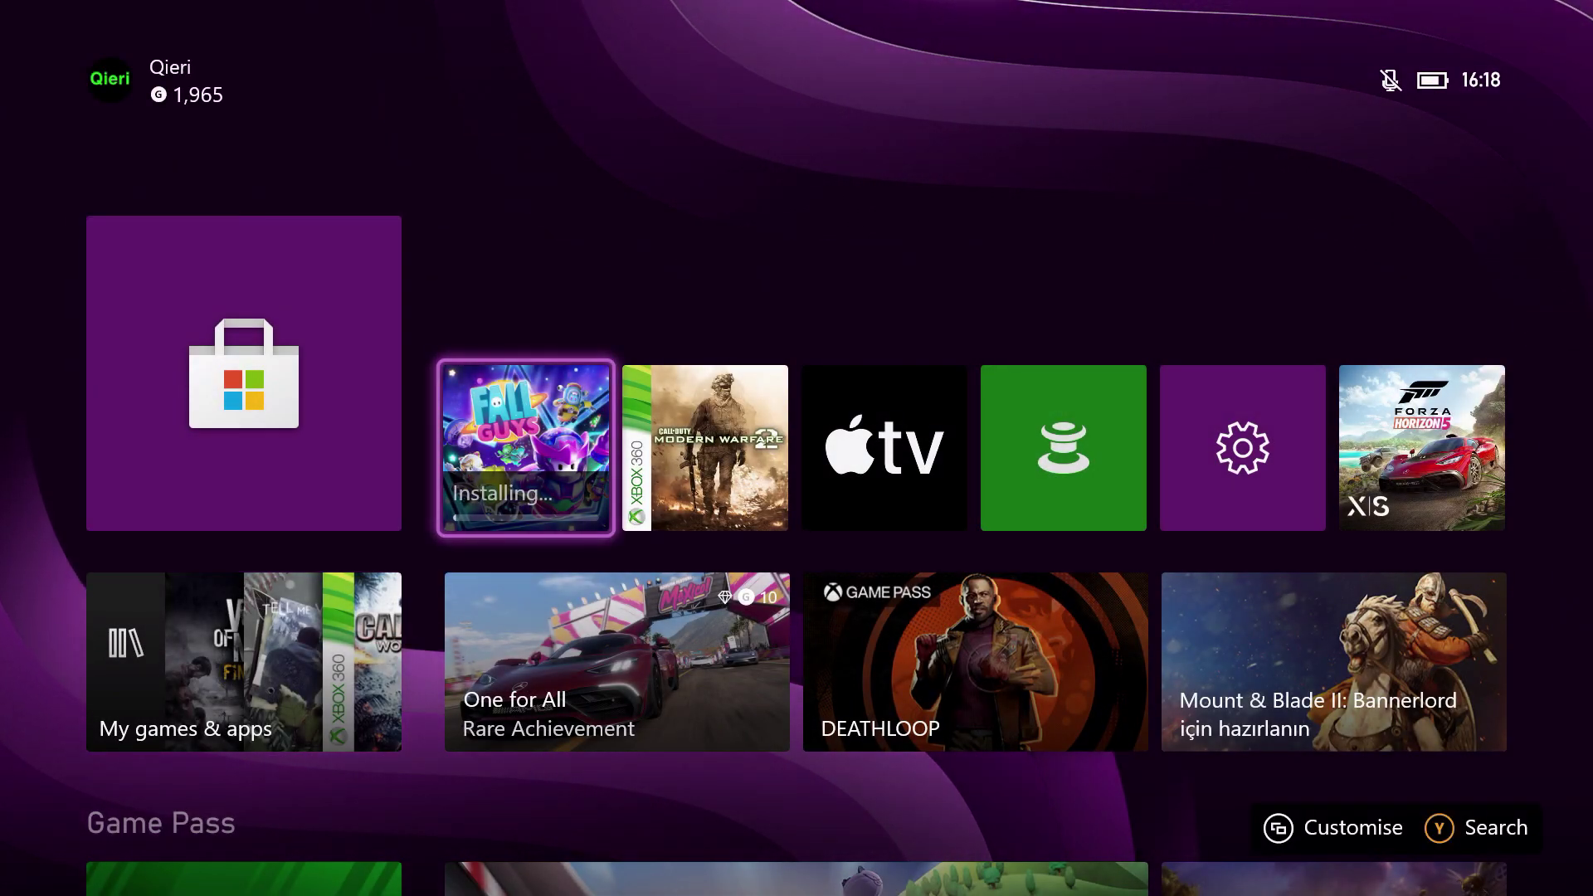
pyautogui.press('super')
pyautogui.press('Down')
pyautogui.press('Down')
pyautogui.press('Down')
pyautogui.press('Return')
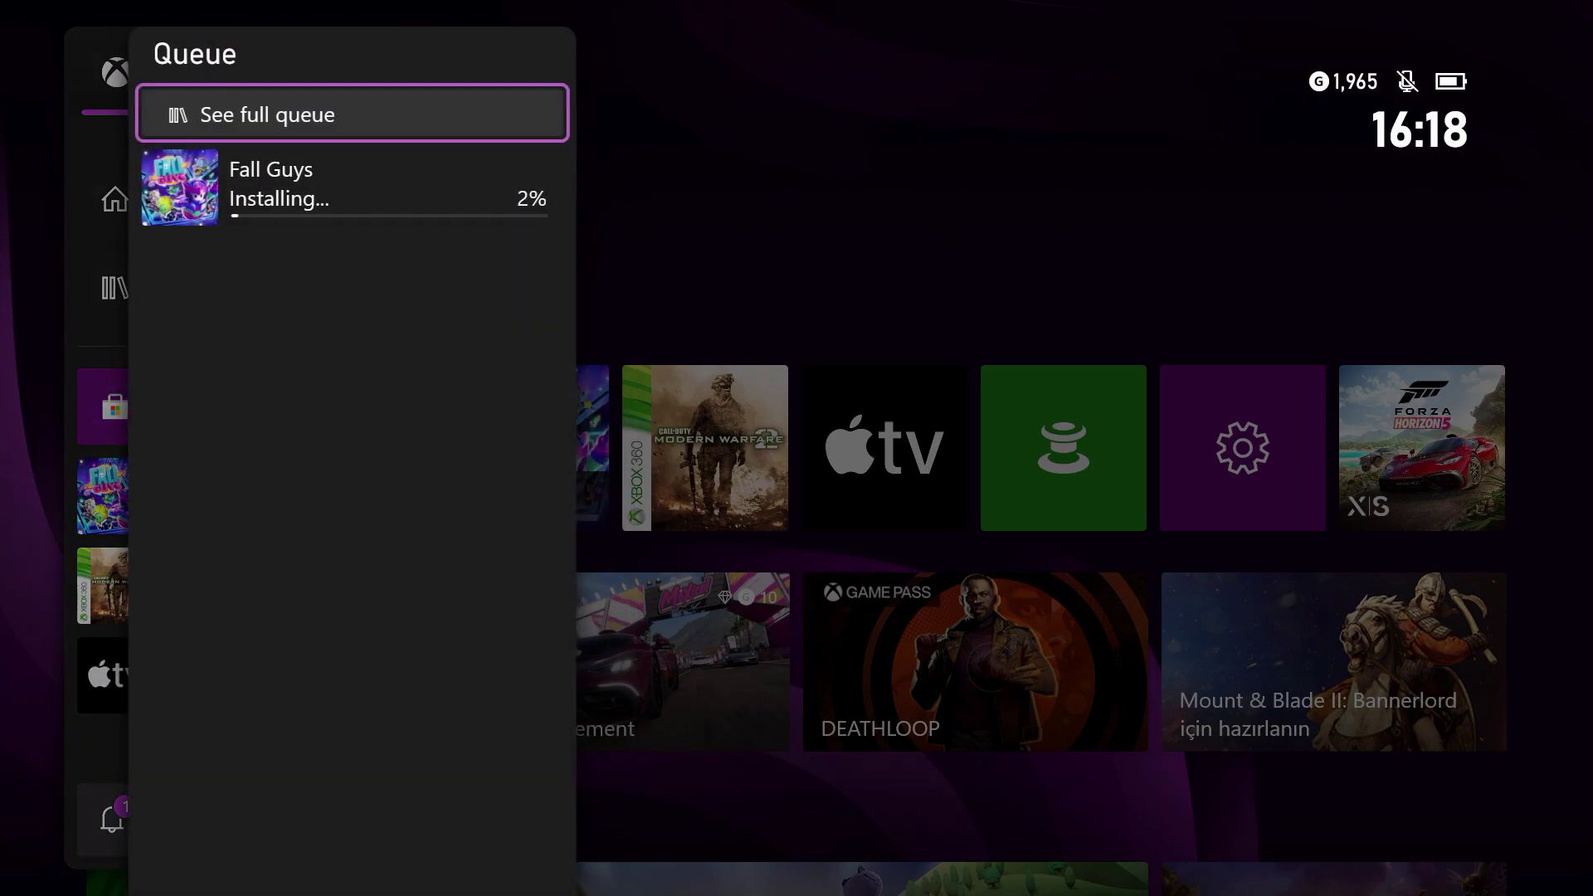
# - Open and dismiss the Fall Guys download options without pausing or cancelling
pyautogui.press('Down')
pyautogui.press('Return')
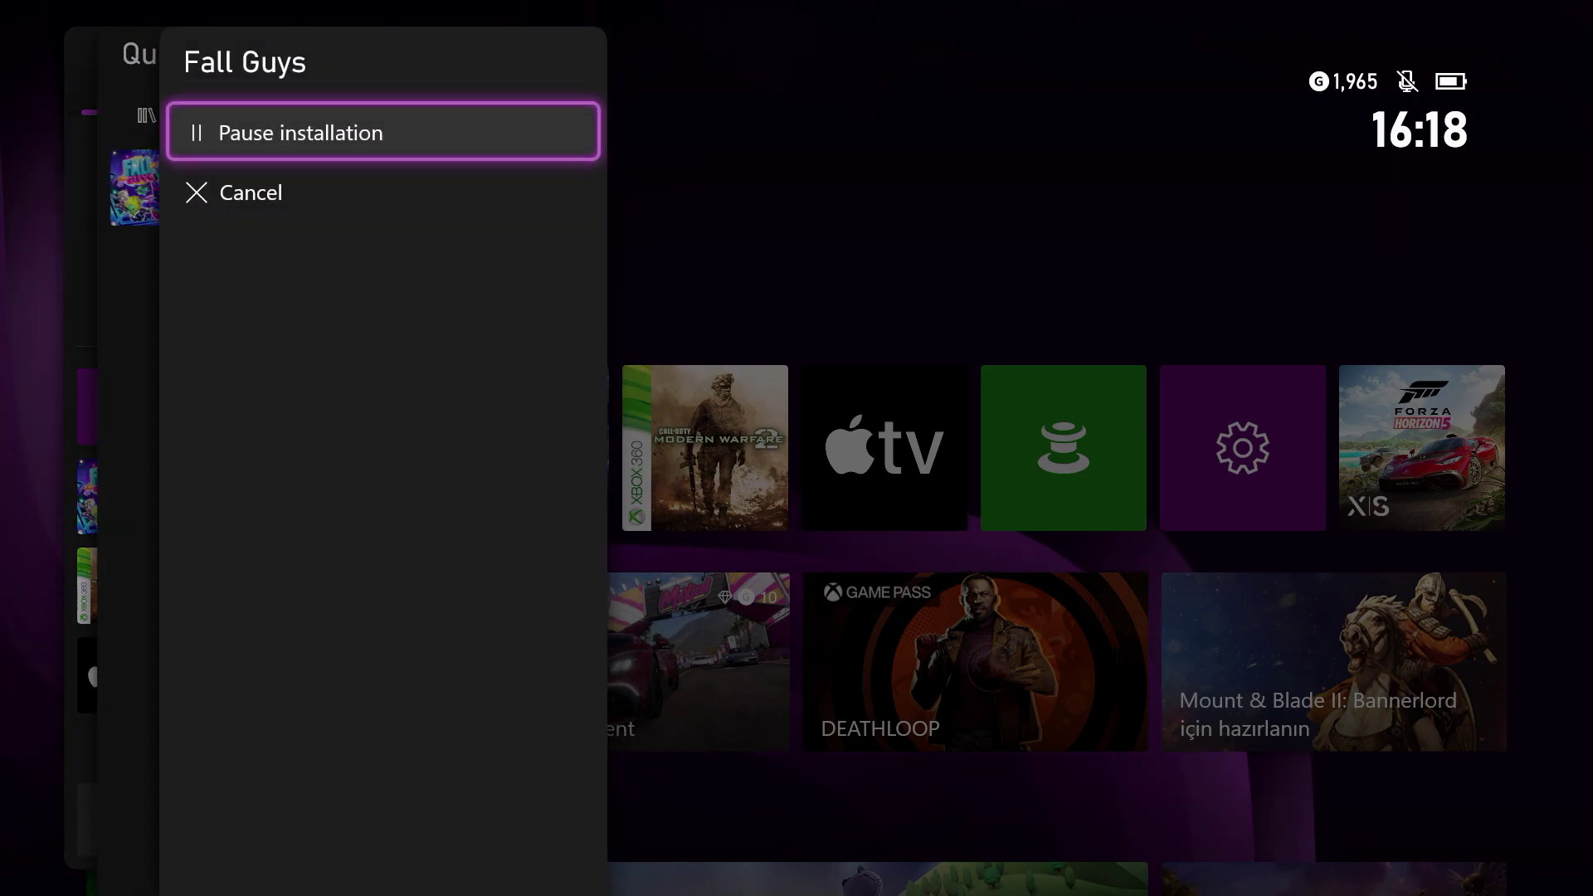
pyautogui.press('Down')
pyautogui.press('Escape')
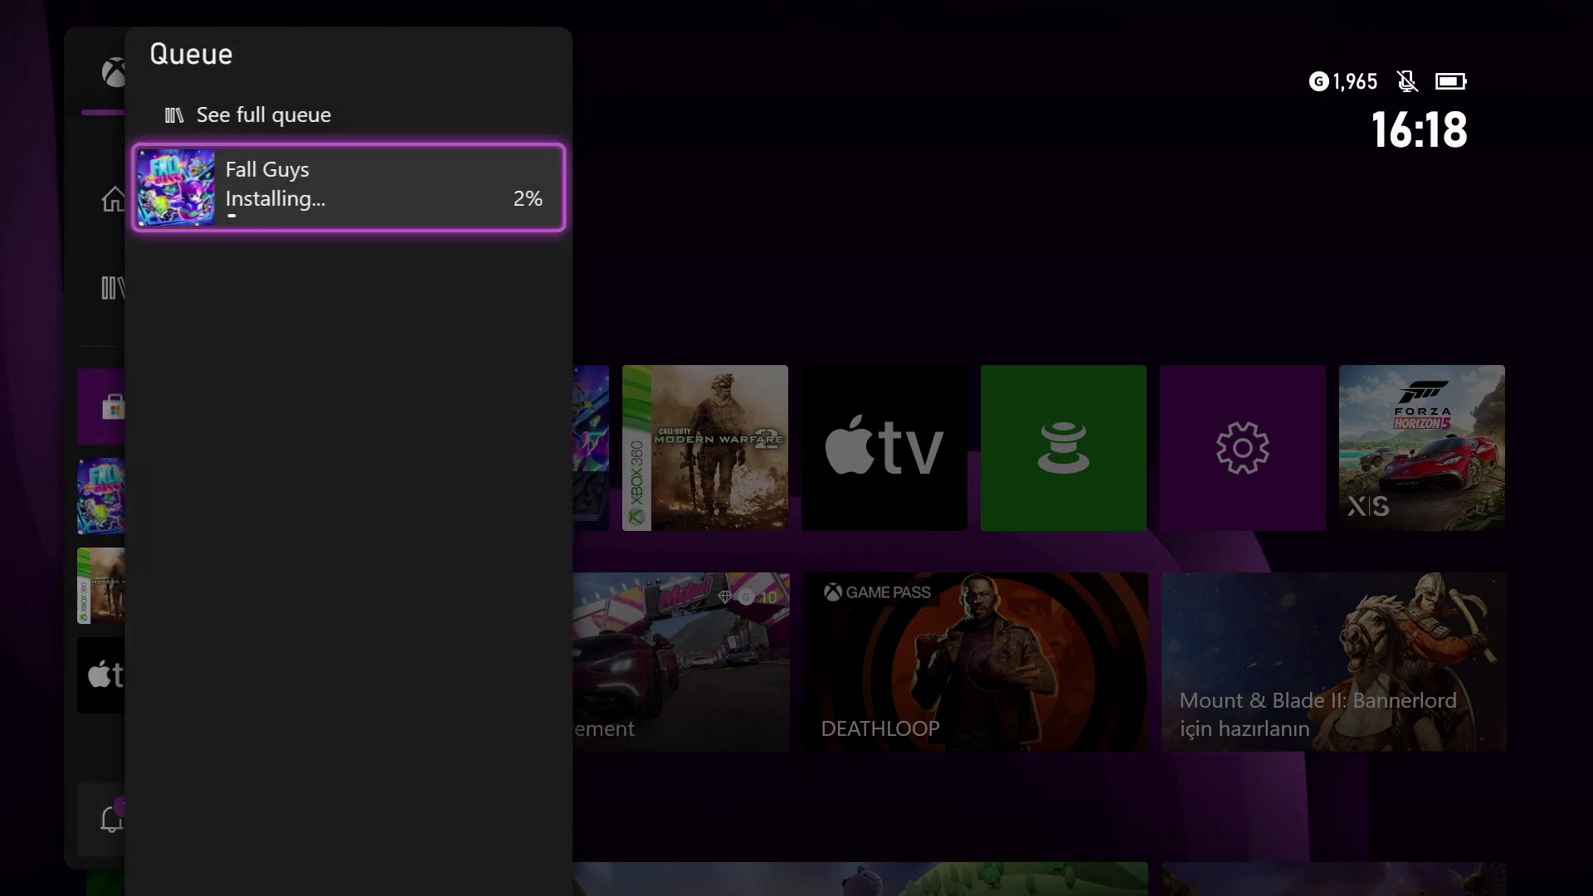
pyautogui.press('Return')
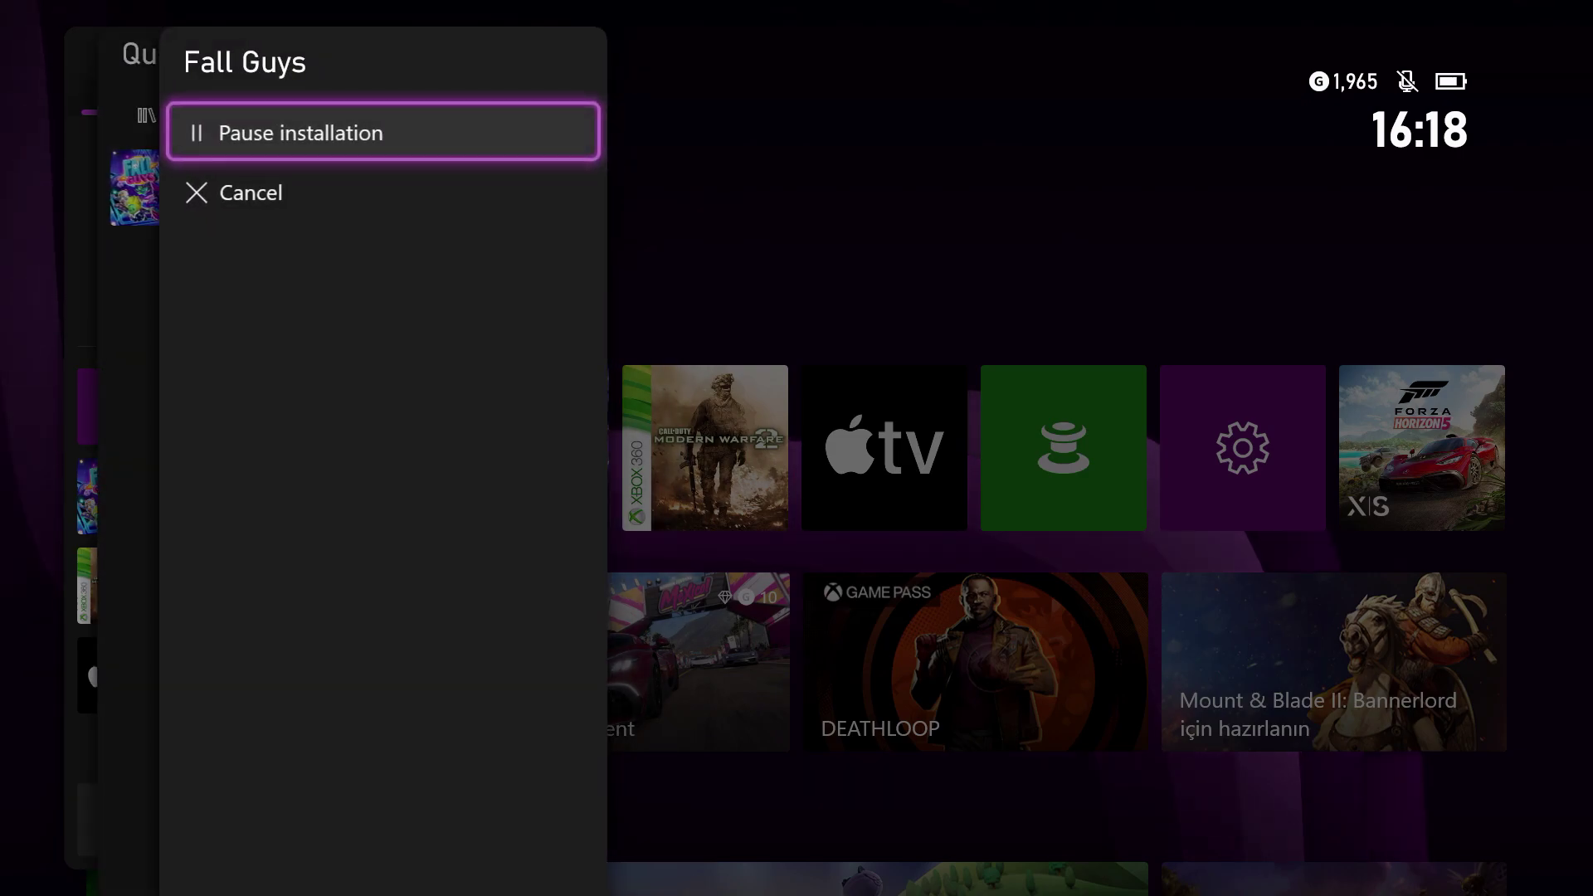
pyautogui.press('Escape')
pyautogui.press('Return')
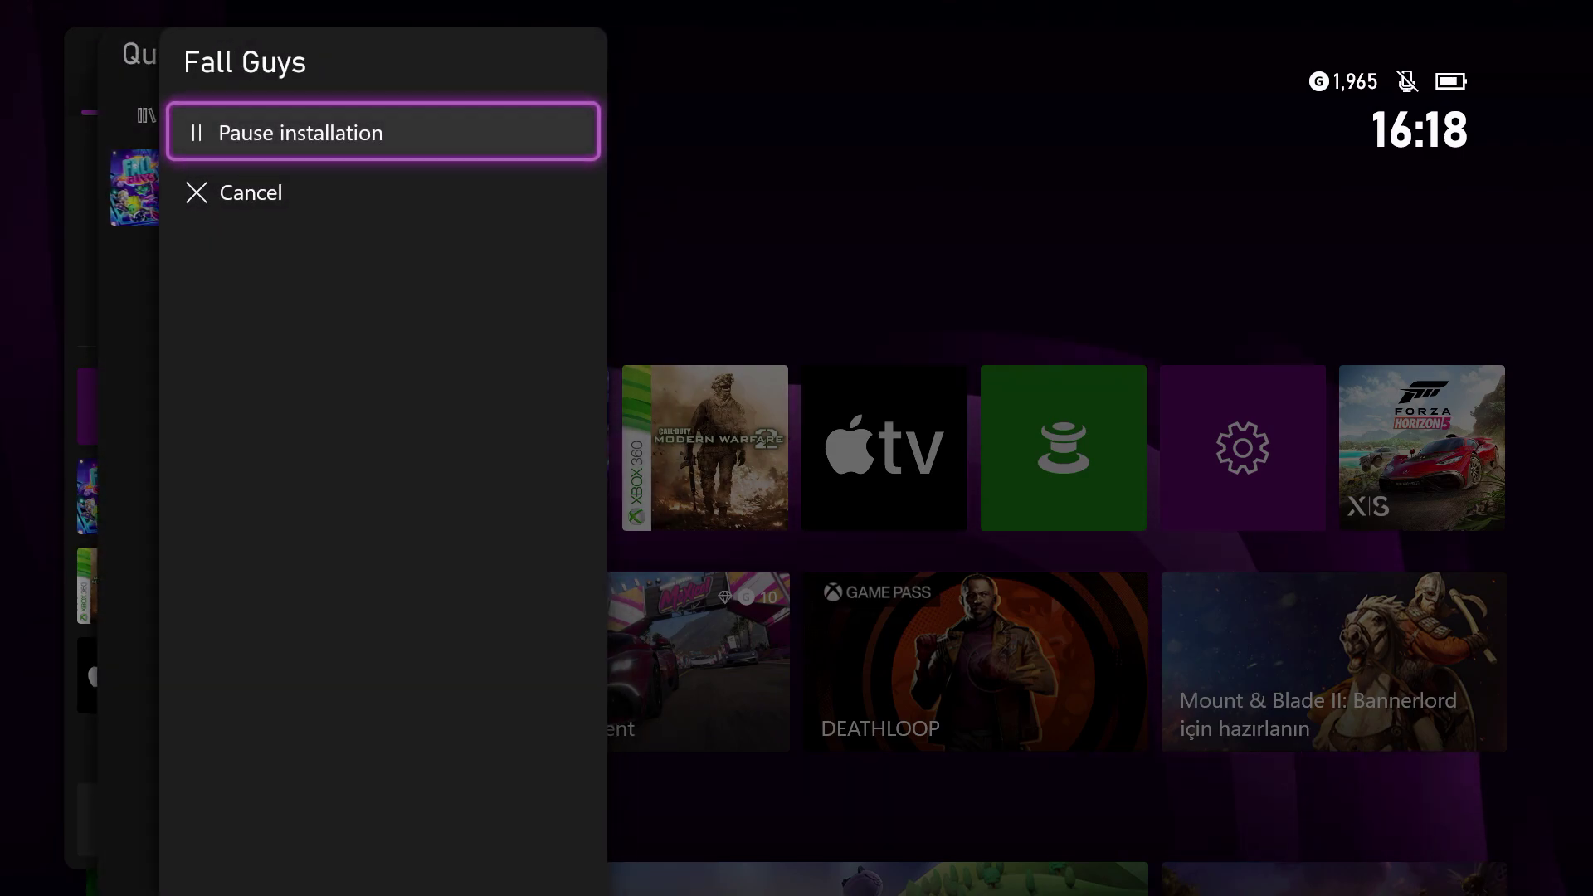
pyautogui.press('Escape')
# - Close the download queue and open the full library from My games & apps
pyautogui.press('Up')
pyautogui.press('Escape')
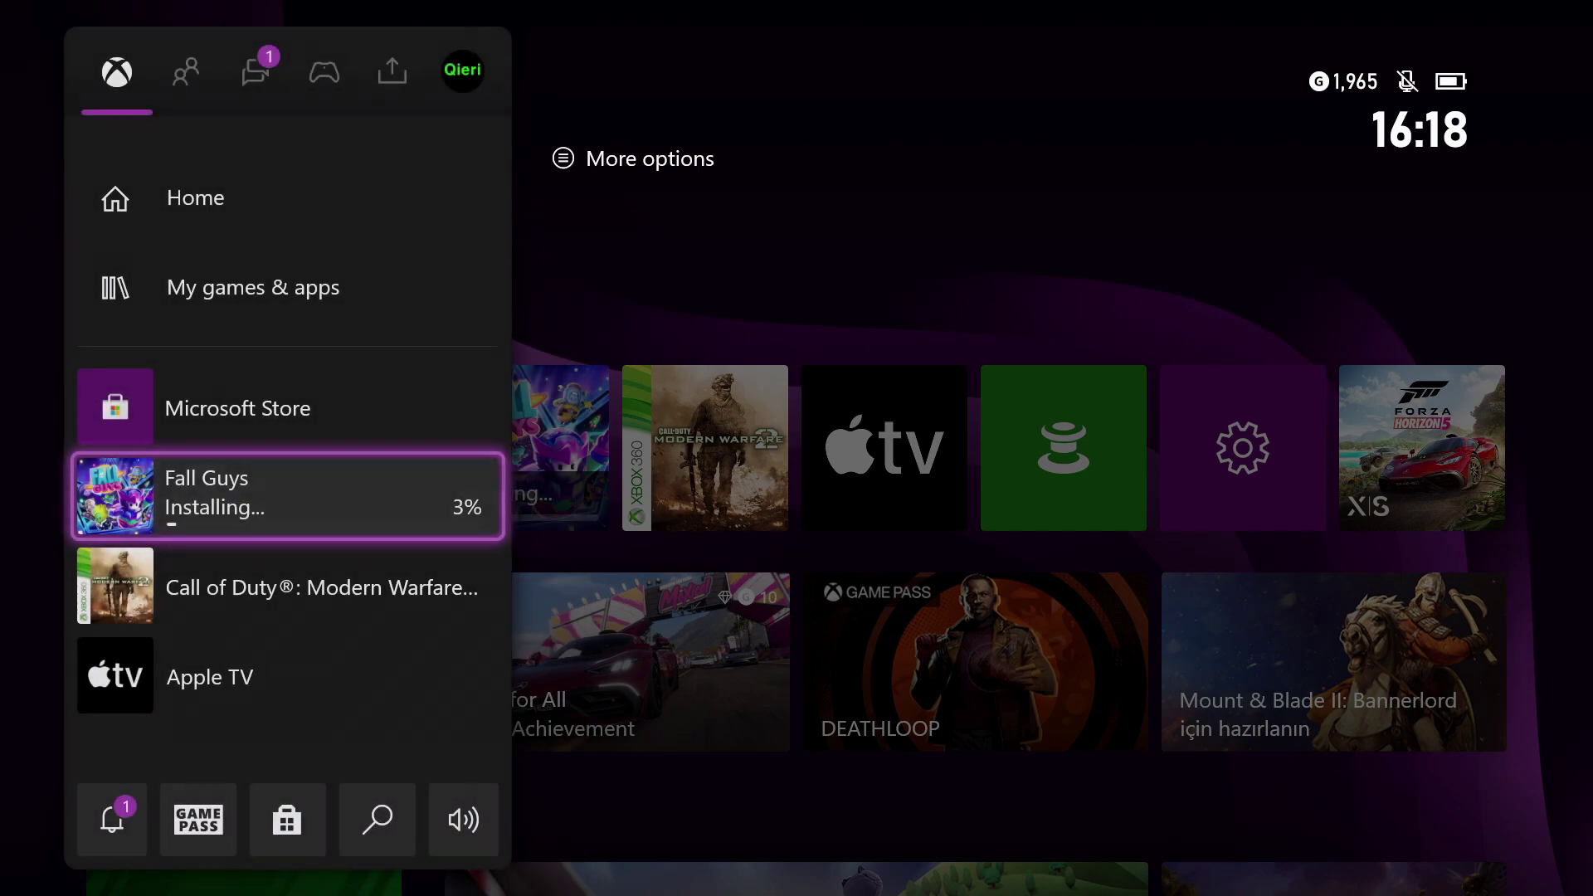
pyautogui.press('Up')
pyautogui.press('Up')
pyautogui.press('Return')
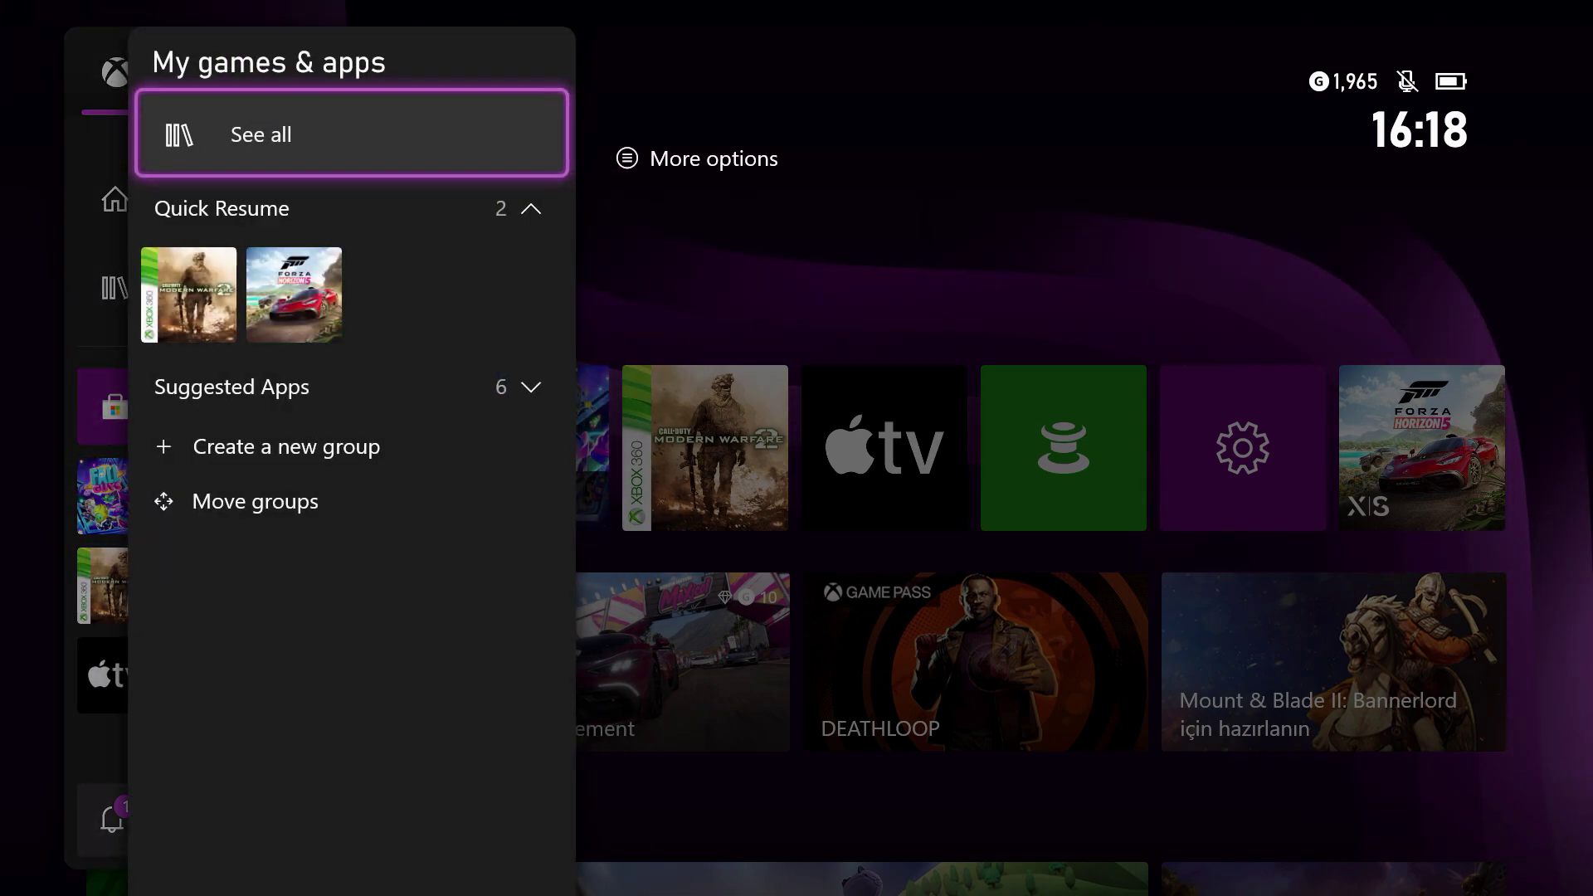
pyautogui.press('Return')
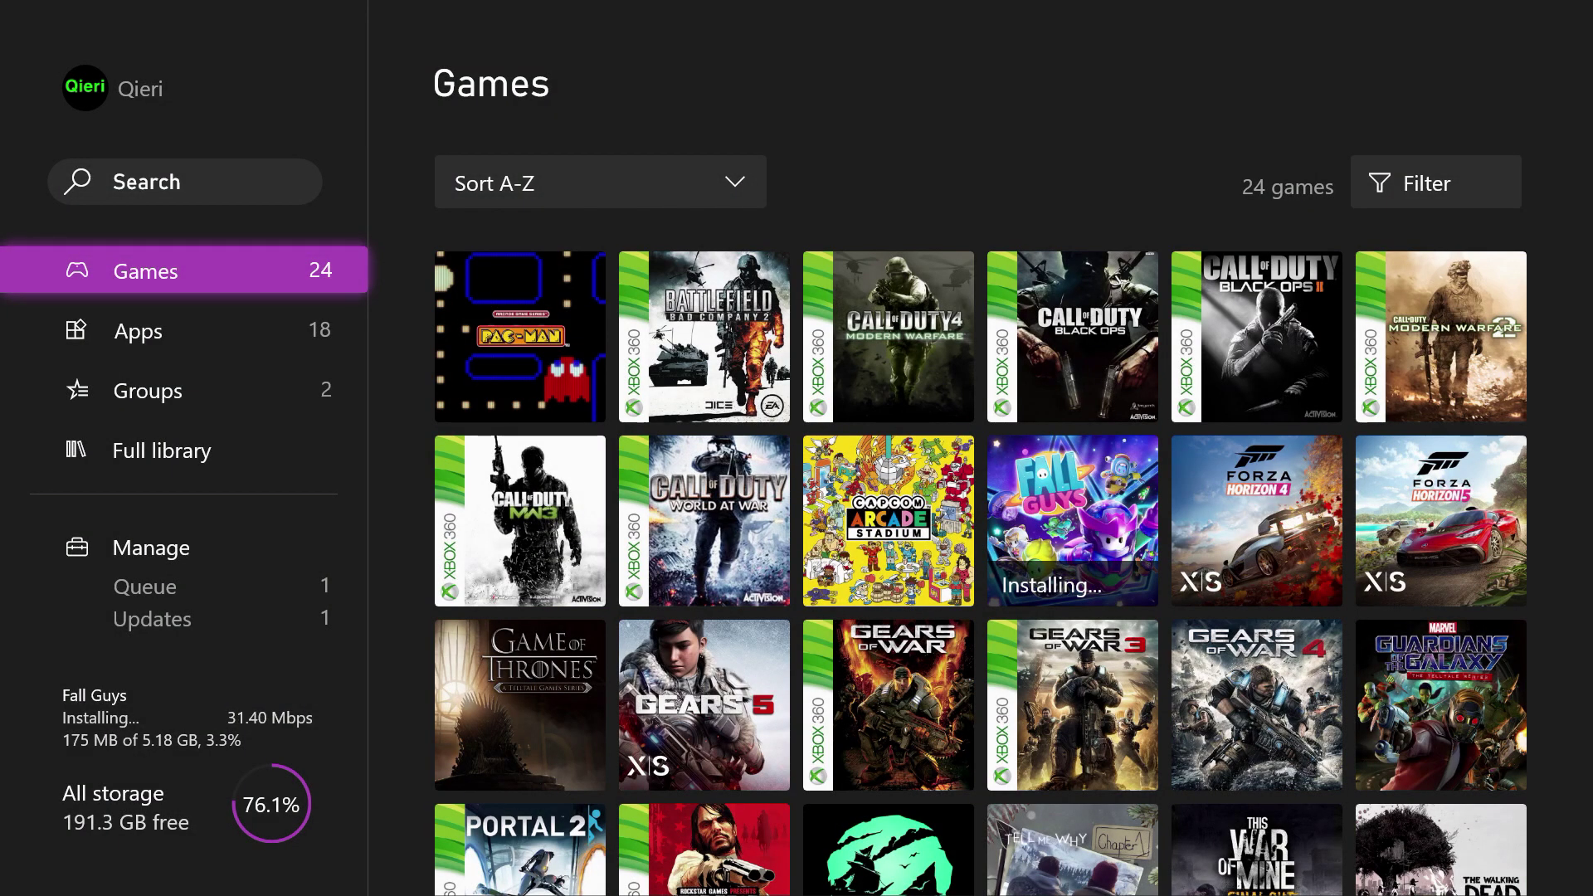
# - Open Black Ops II's menu and highlight Manage game and add-ons
pyautogui.press('Right')
pyautogui.press('Right')
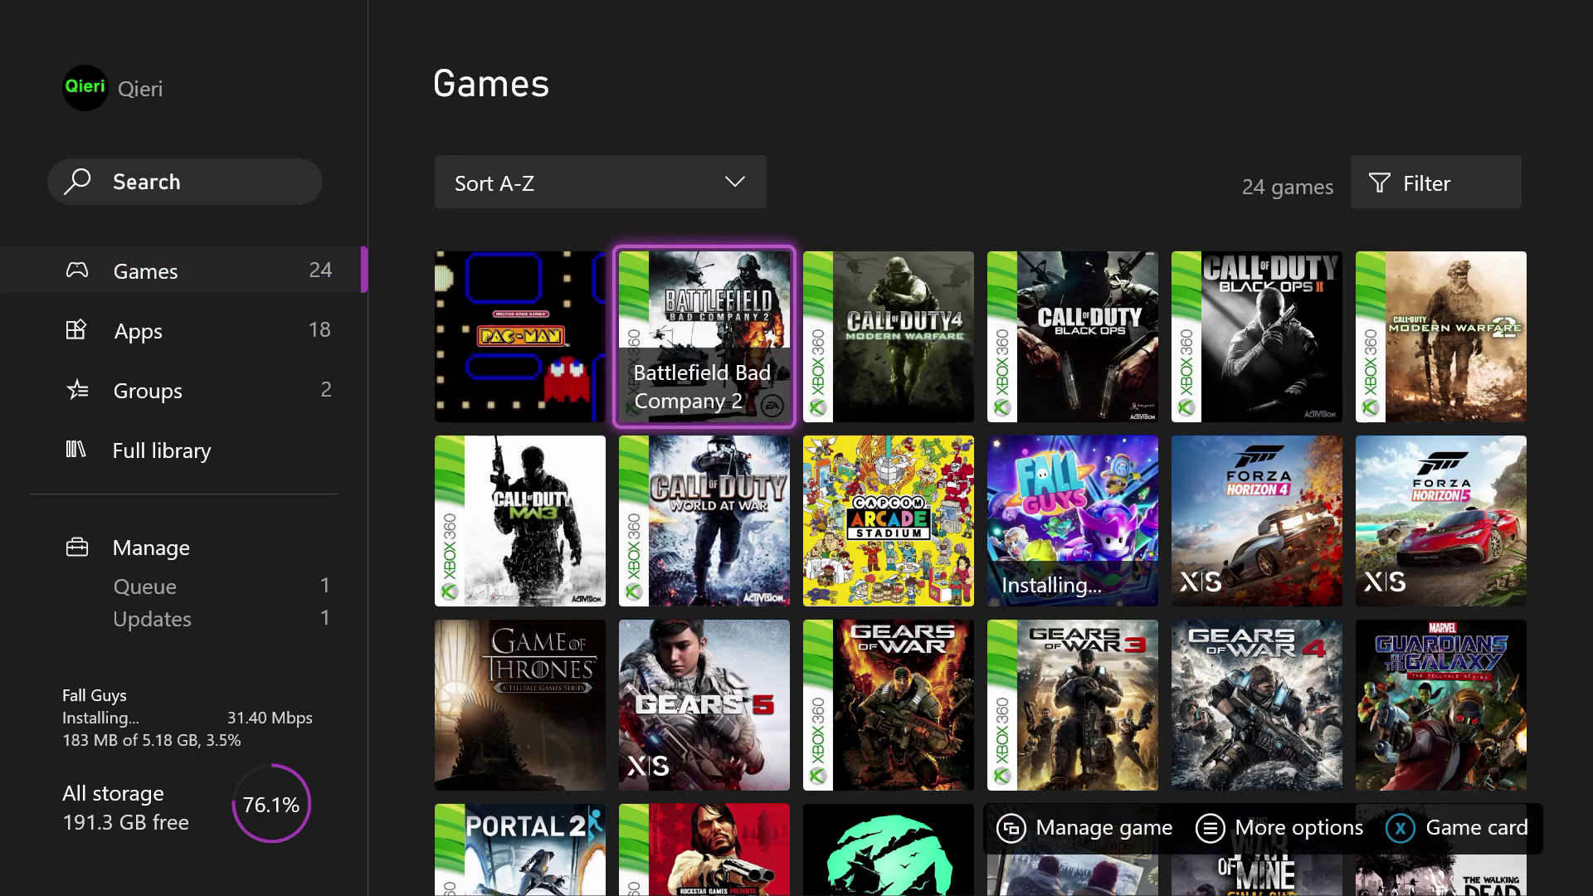
pyautogui.press('Right')
pyautogui.press('Right')
pyautogui.press('Down')
pyautogui.press('Up')
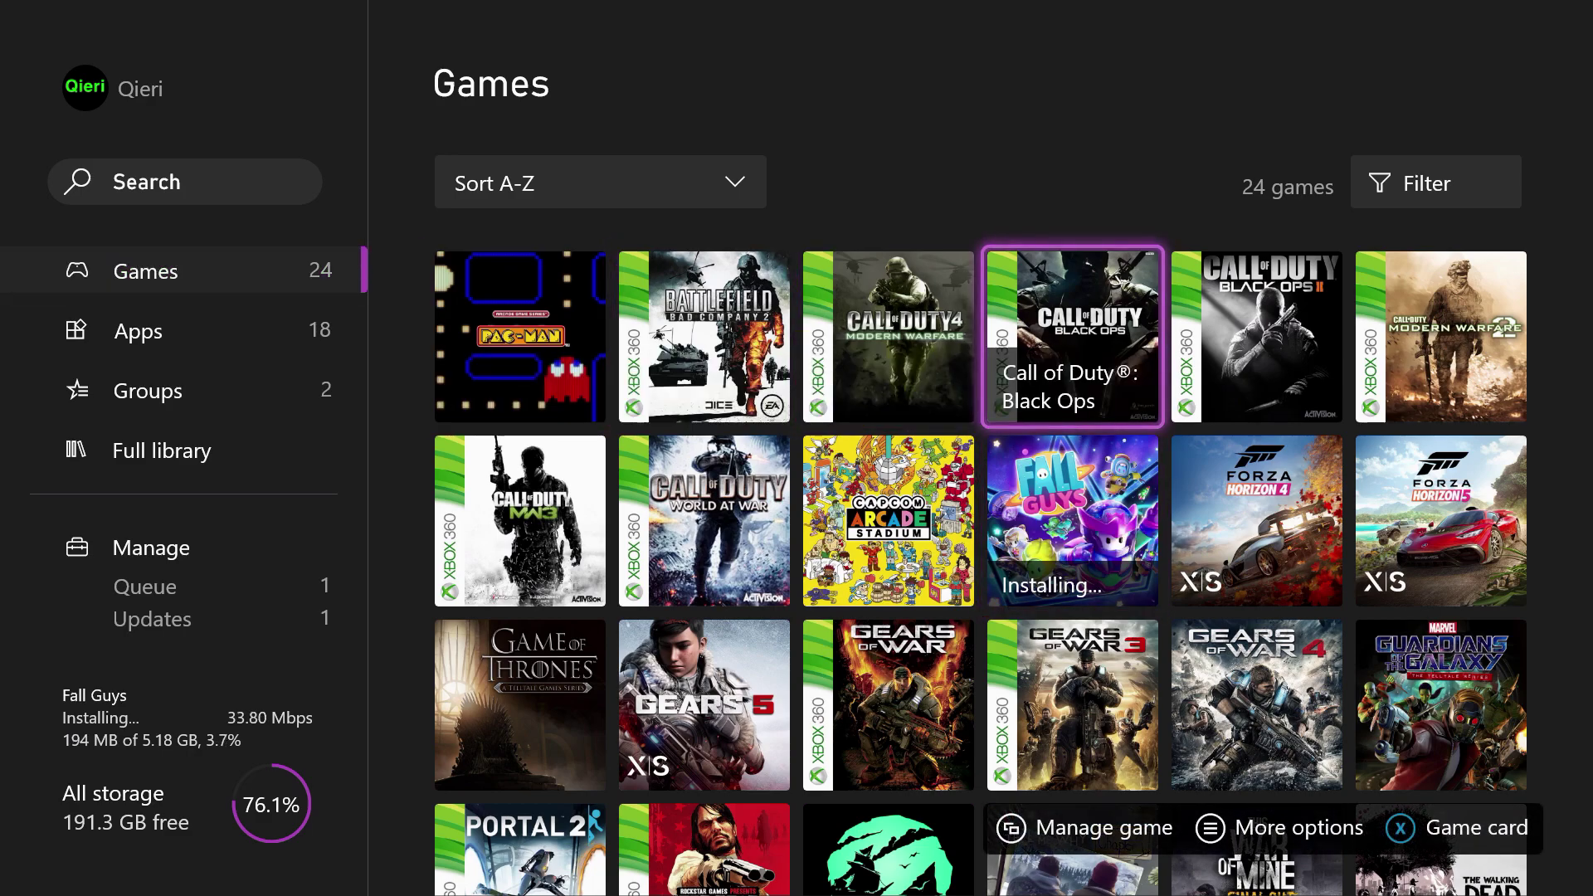
pyautogui.press('Down')
pyautogui.press('Right')
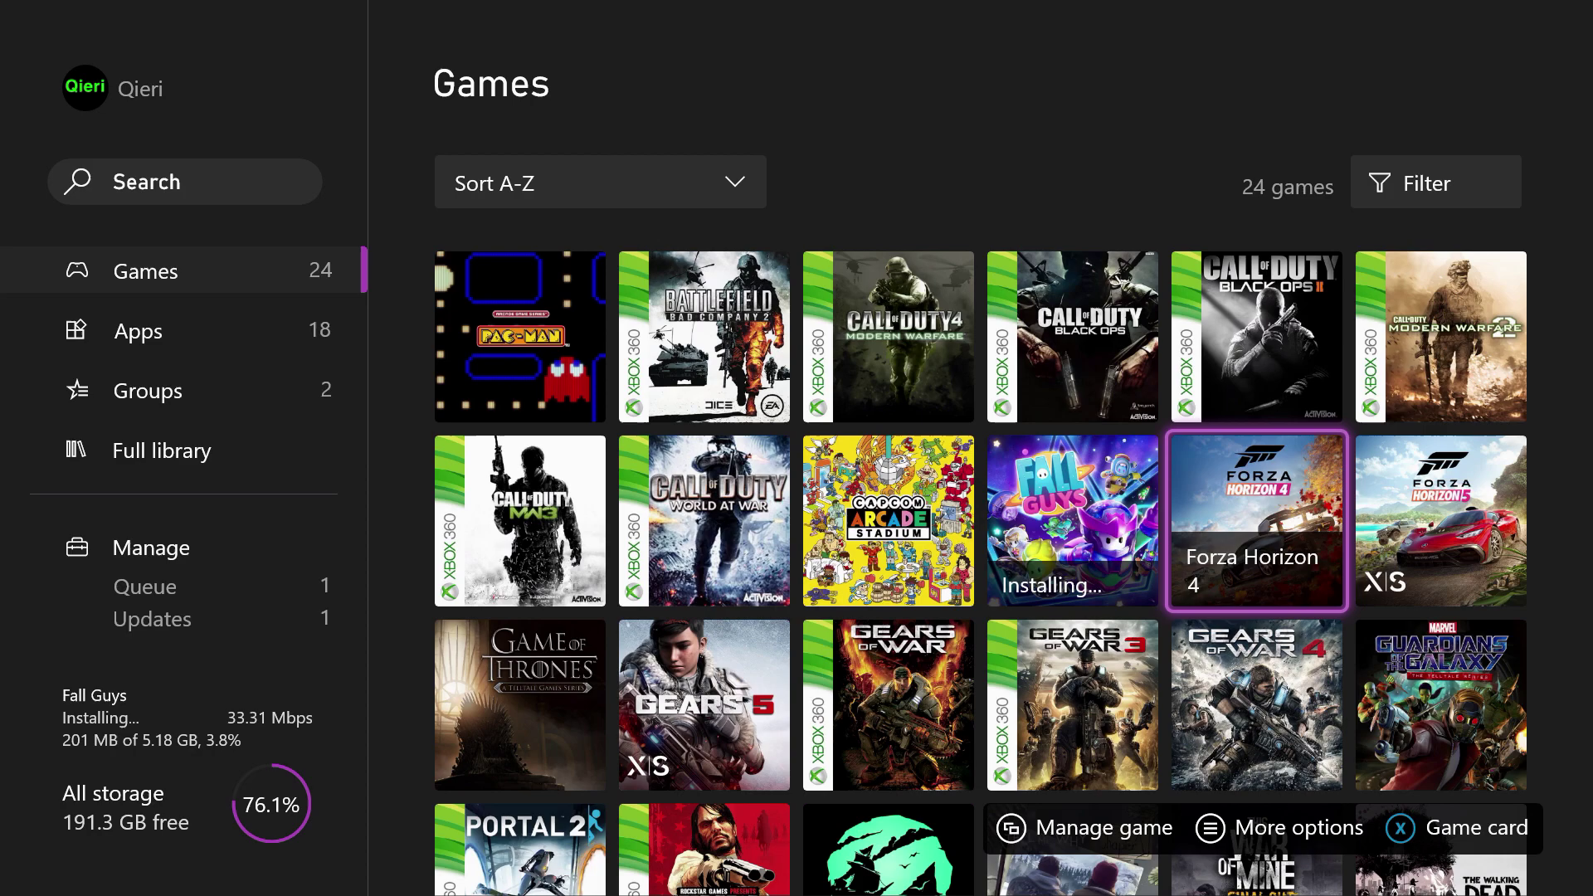
pyautogui.press('Up')
pyautogui.press('Menu')
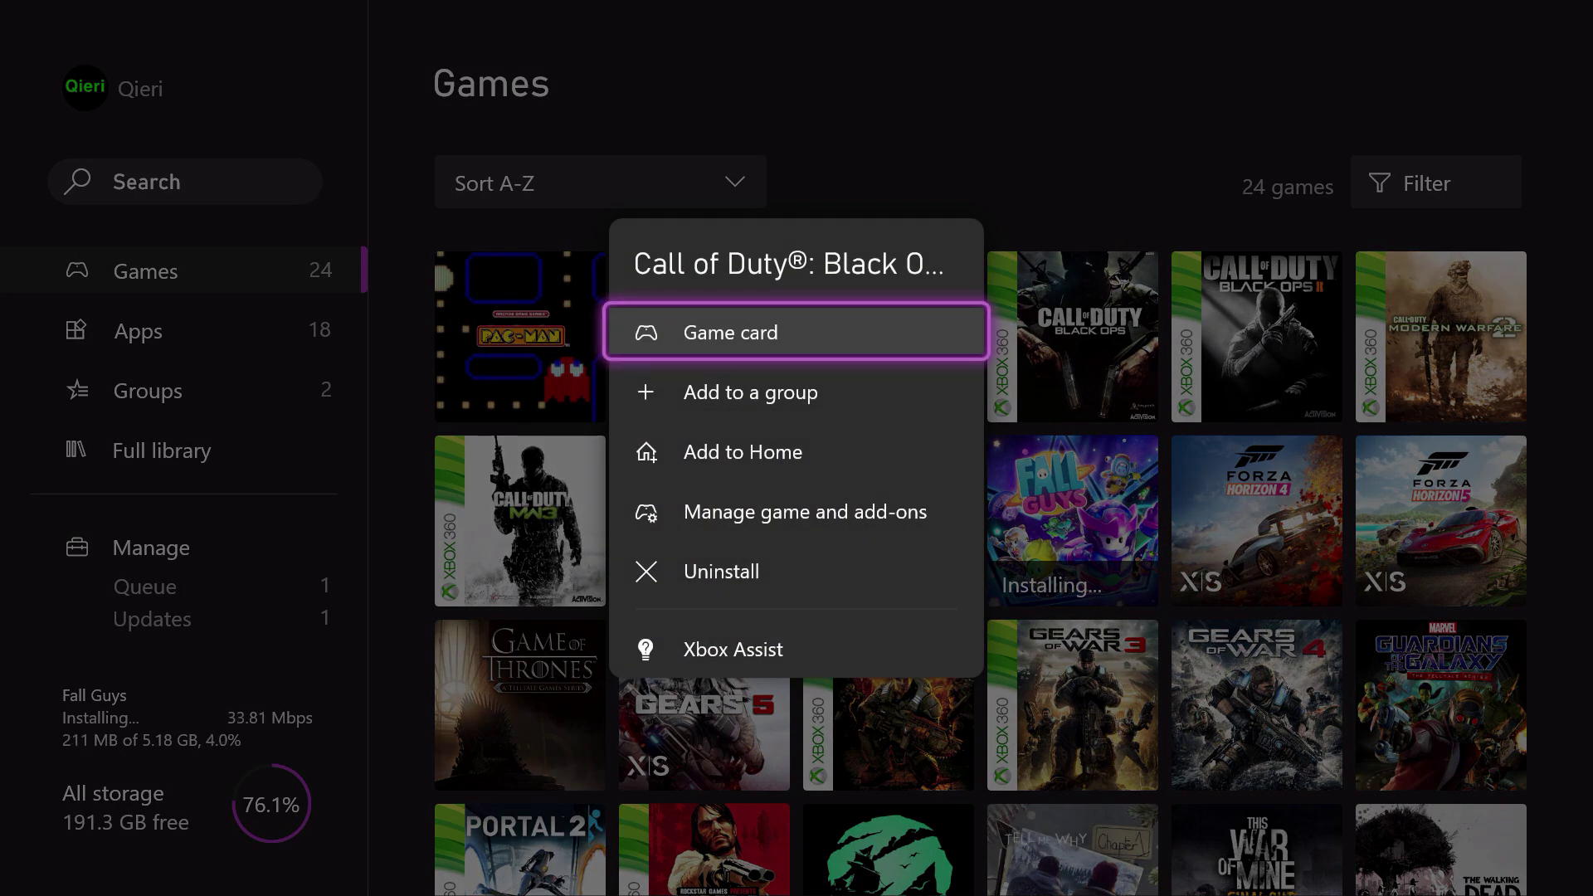
pyautogui.press('Down')
pyautogui.press('Down')
pyautogui.press('Down')
pyautogui.press('Down')
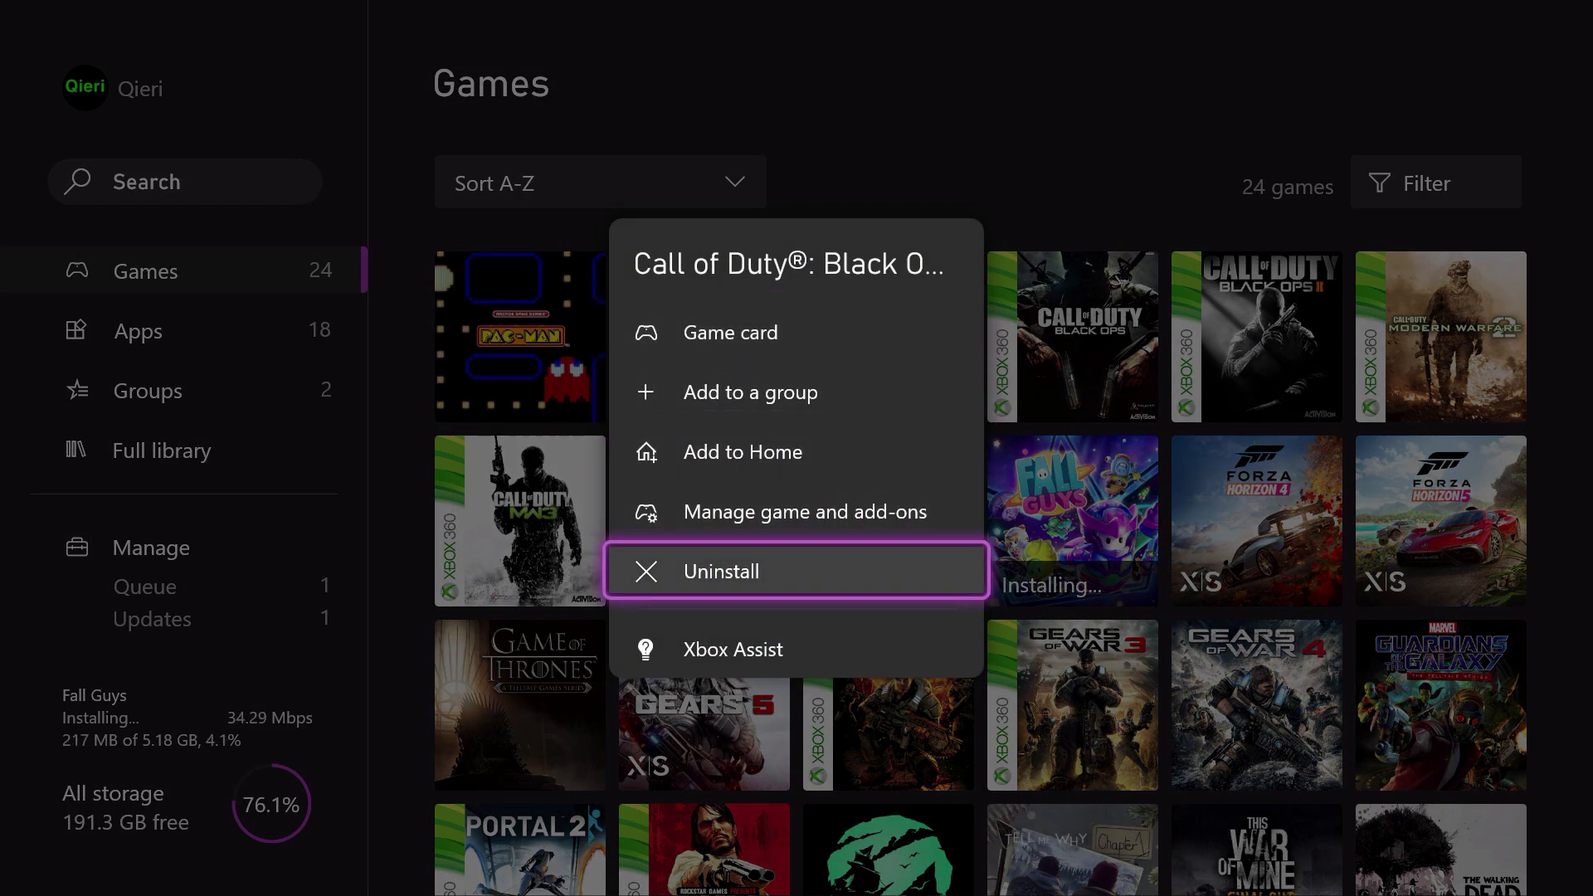
pyautogui.press('Up')
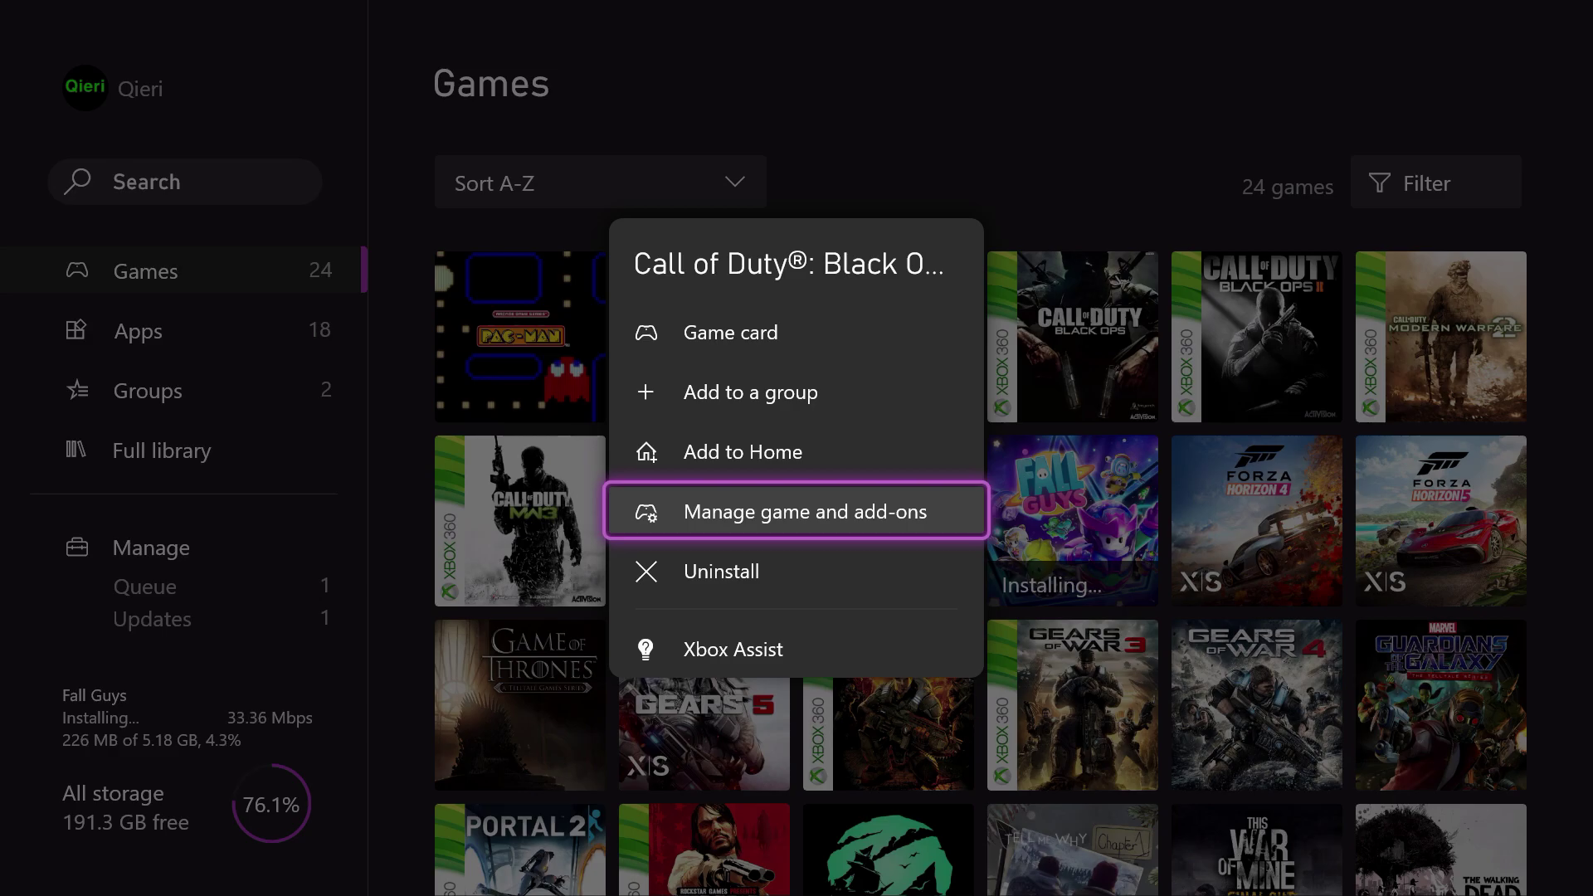
# - In Black Ops II's add-on management, mark the Uprising add-on for removal
pyautogui.press('Return')
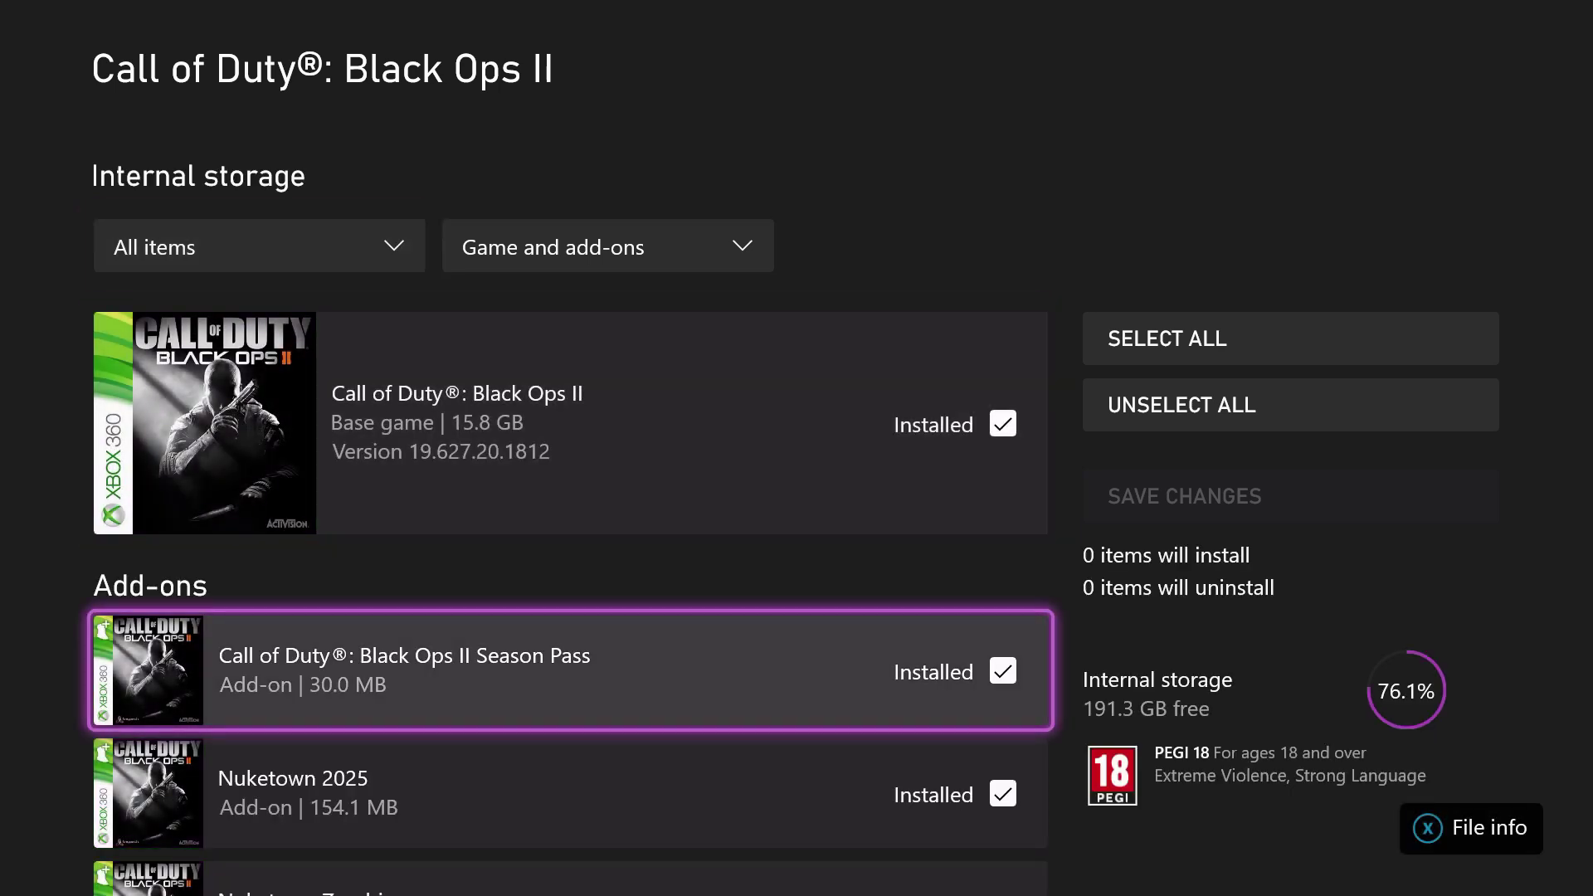
pyautogui.press('Down')
pyautogui.press('Down')
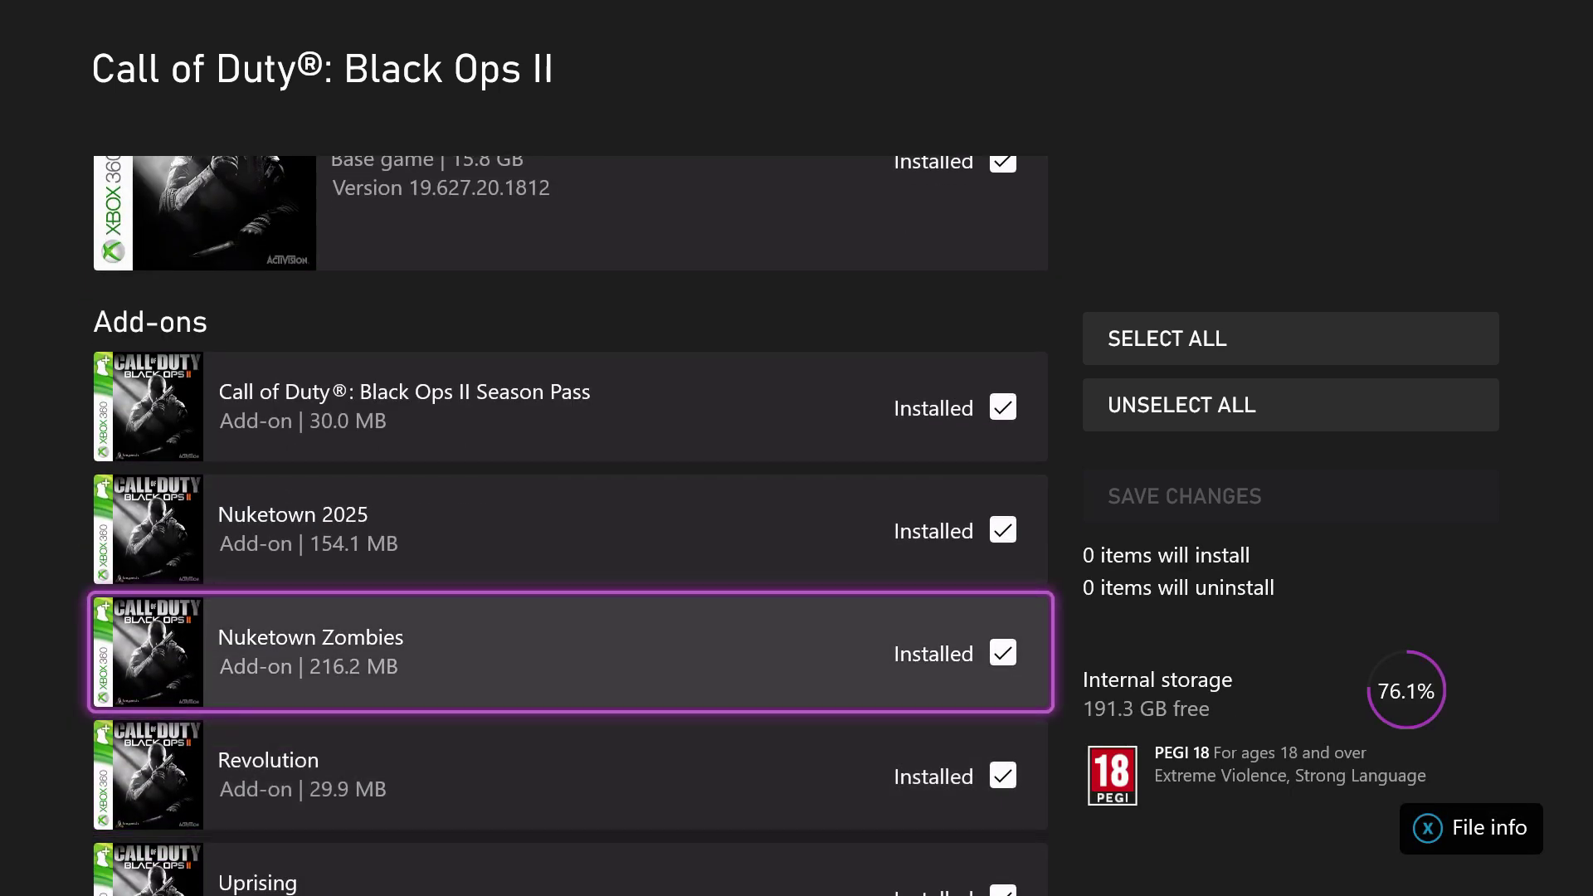
pyautogui.press('Down')
pyautogui.press('Down')
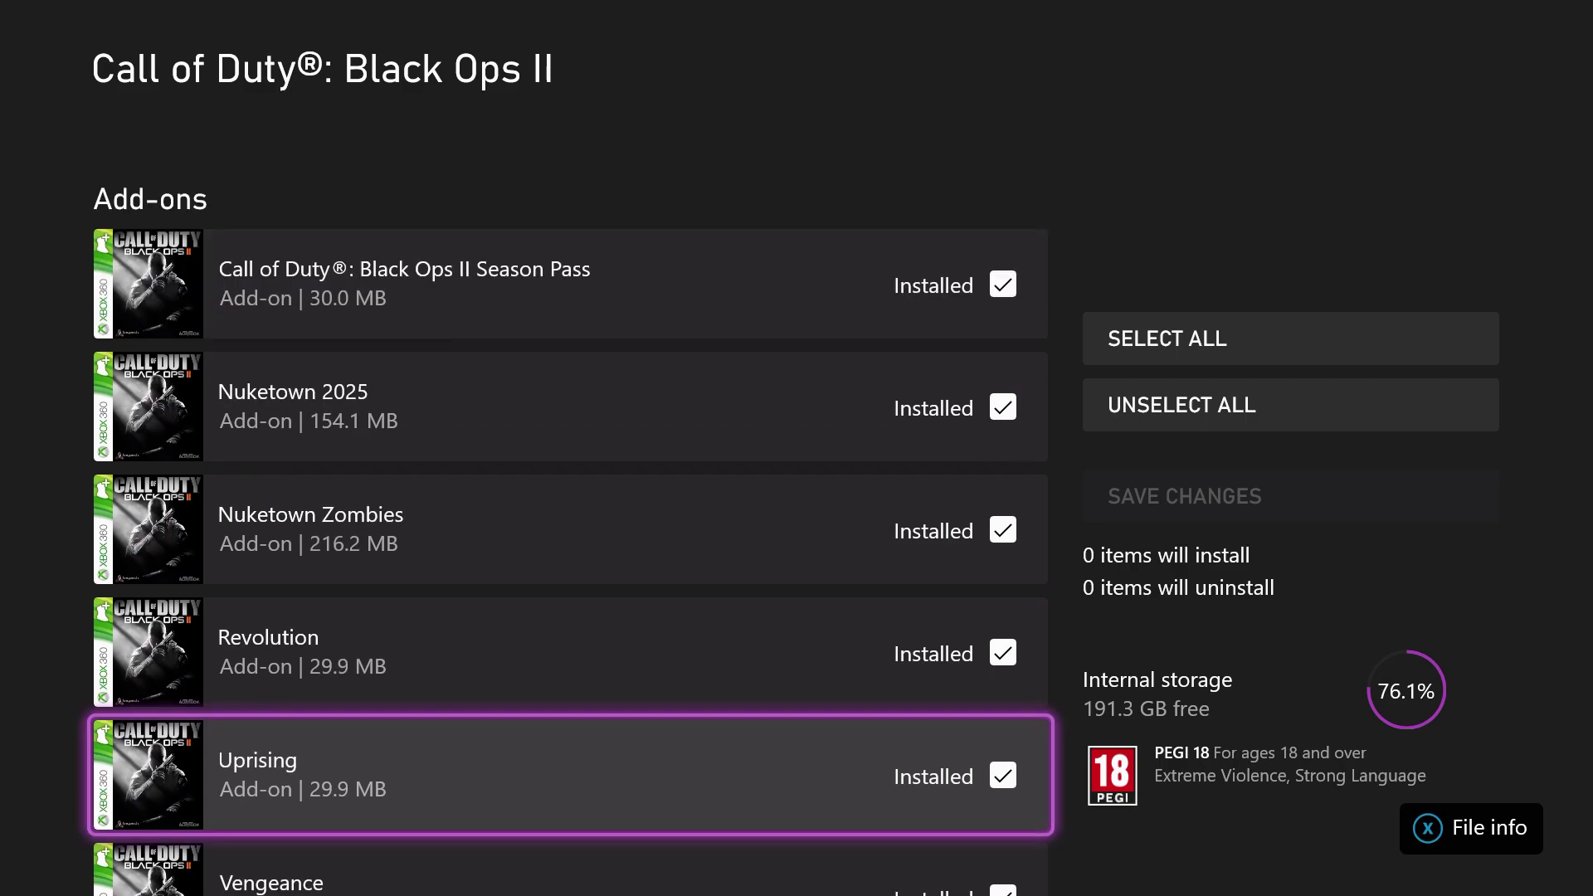
pyautogui.press('Down')
pyautogui.press('Up')
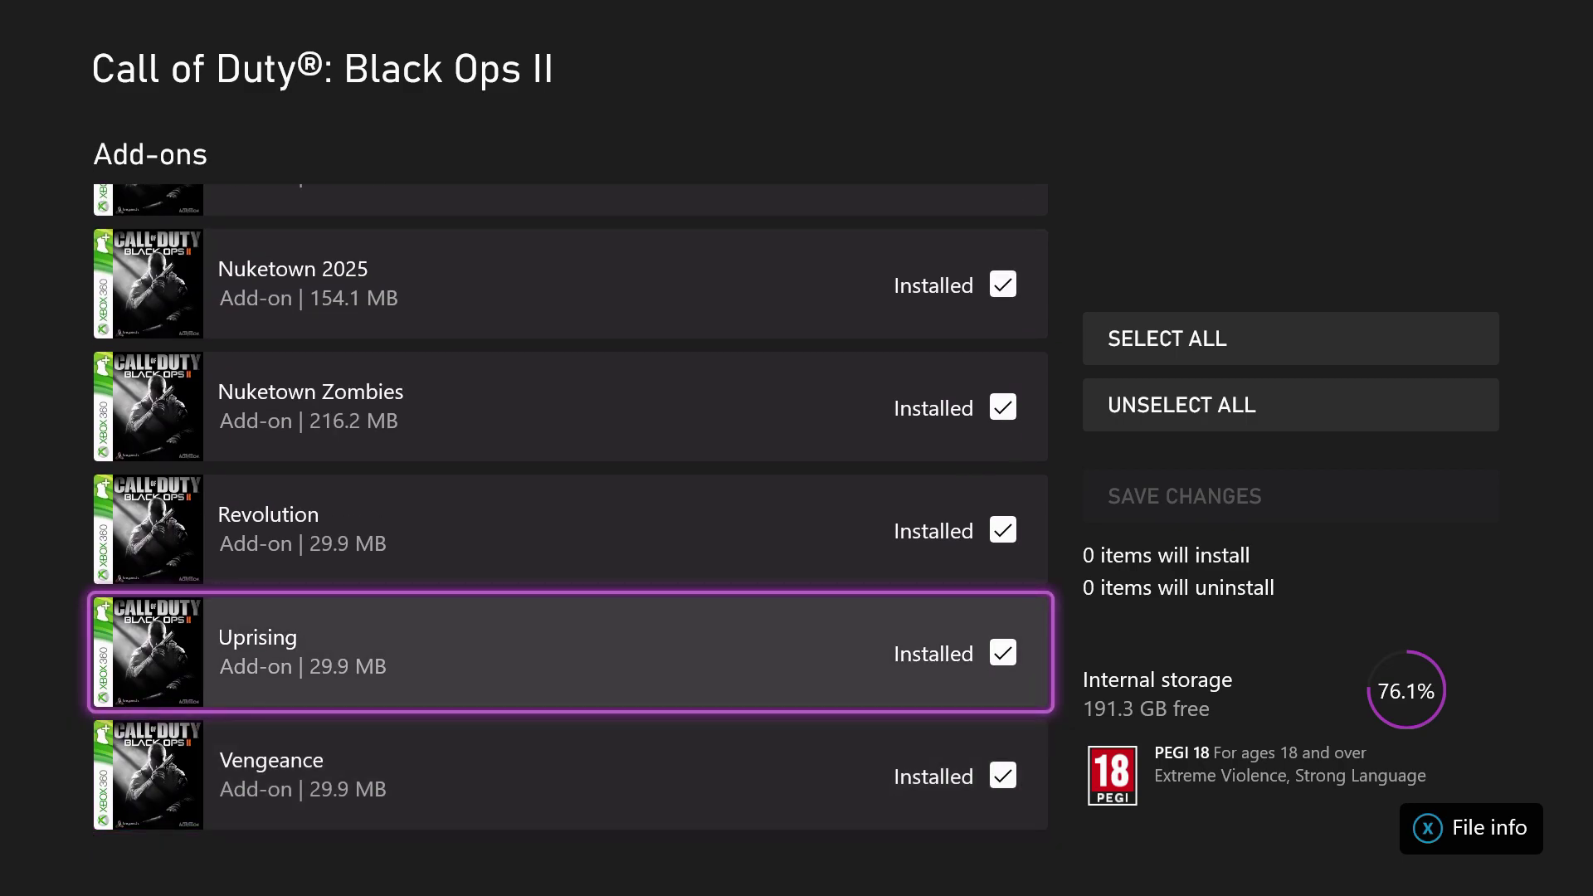
pyautogui.press('Return')
# - Recheck the pending Uprising removal, then back out to the games library
pyautogui.press('Right')
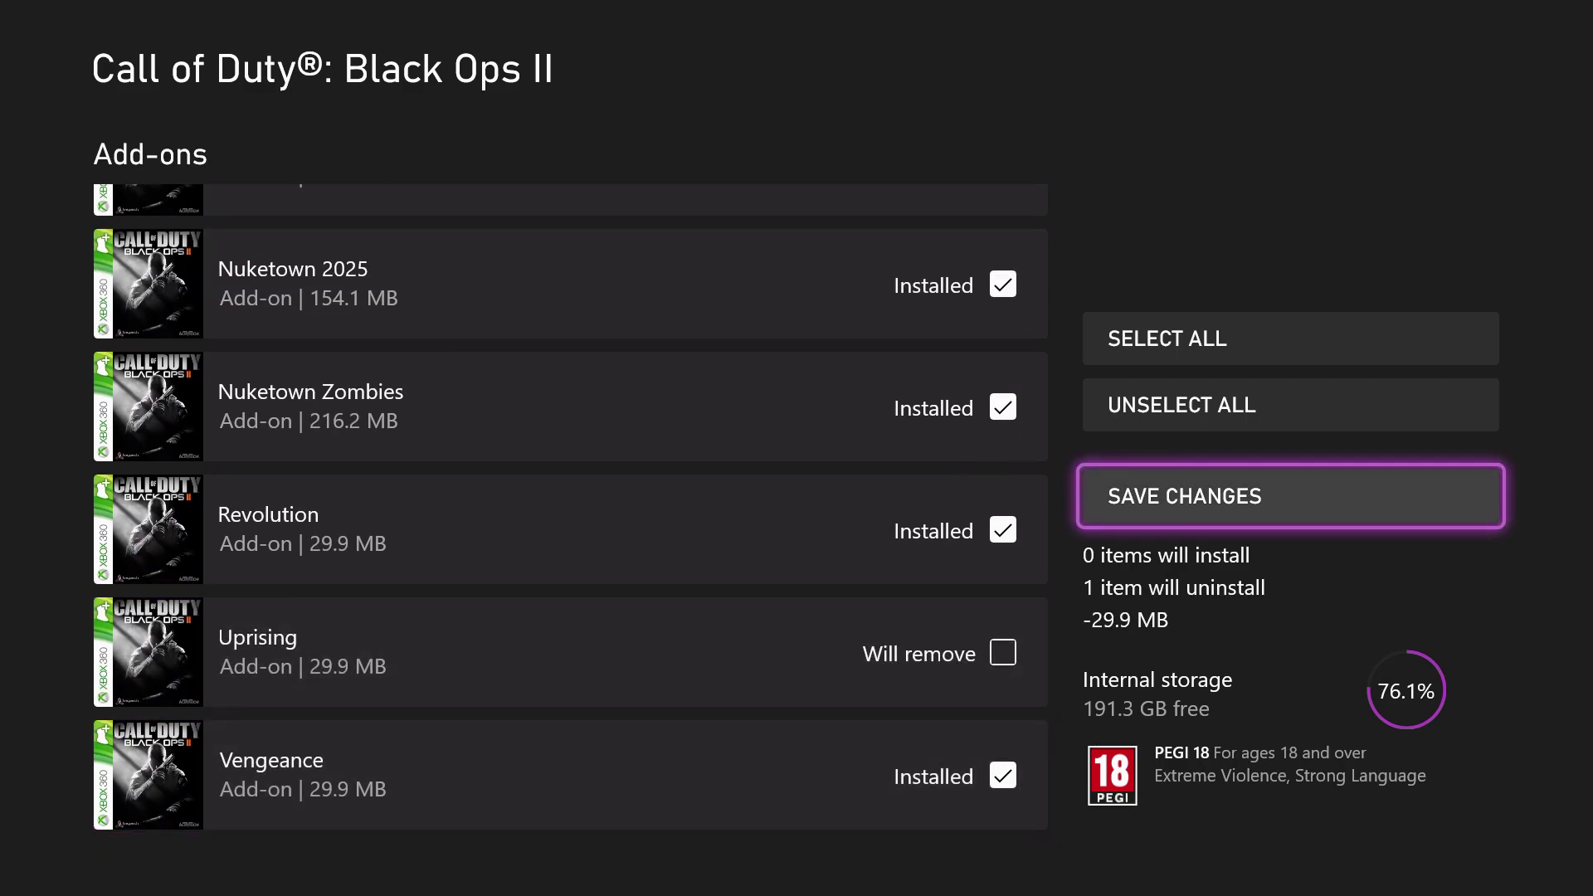
pyautogui.press('Left')
pyautogui.press('Down')
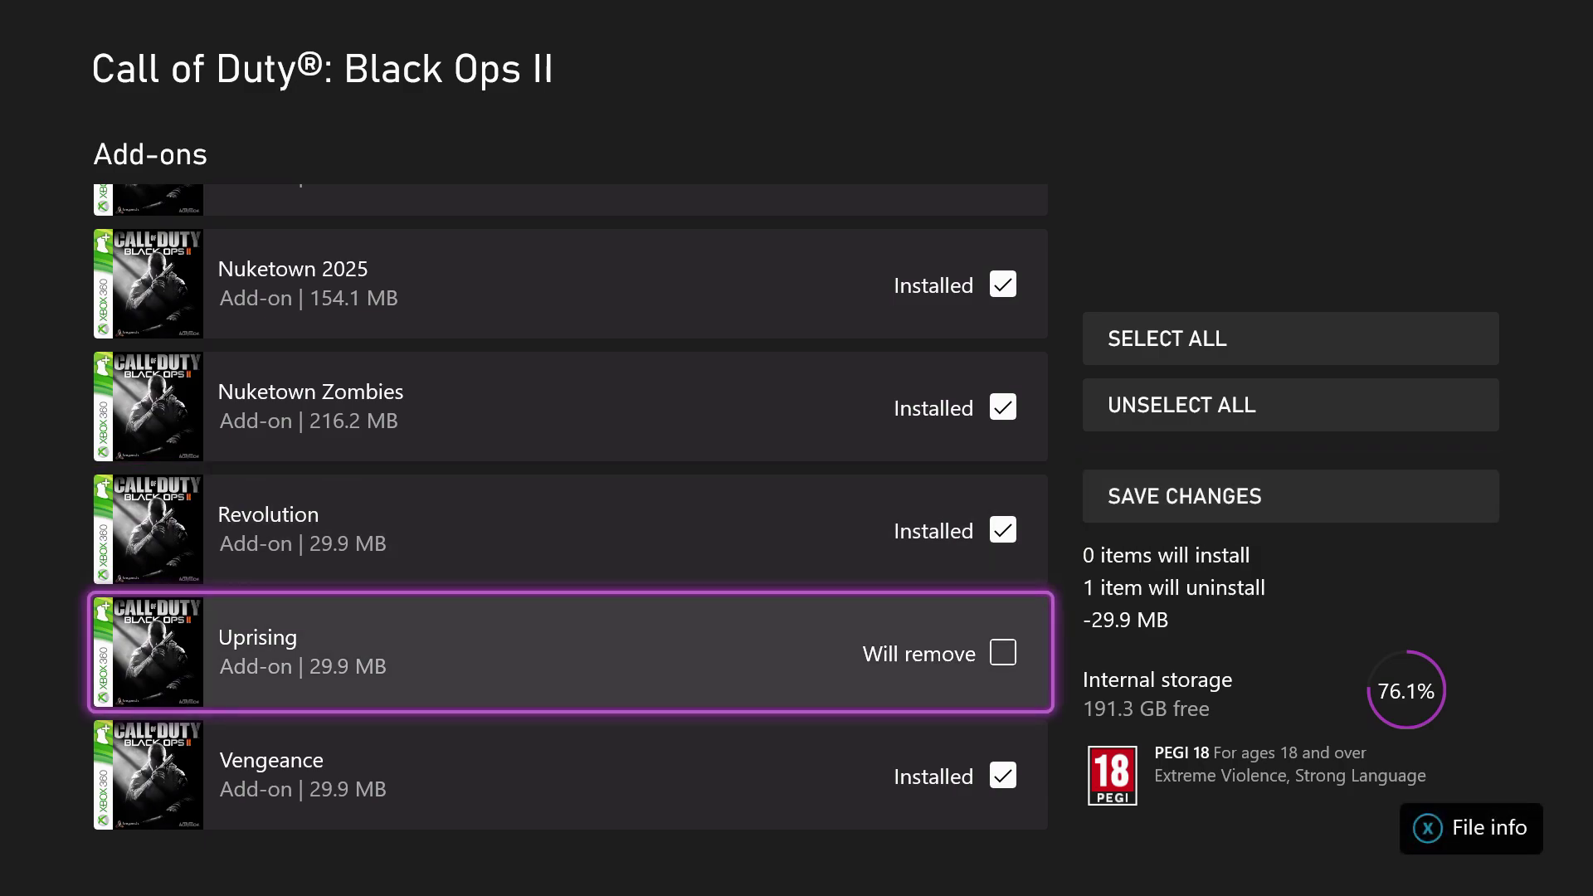
pyautogui.press('Right')
pyautogui.press('Left')
pyautogui.press('Escape')
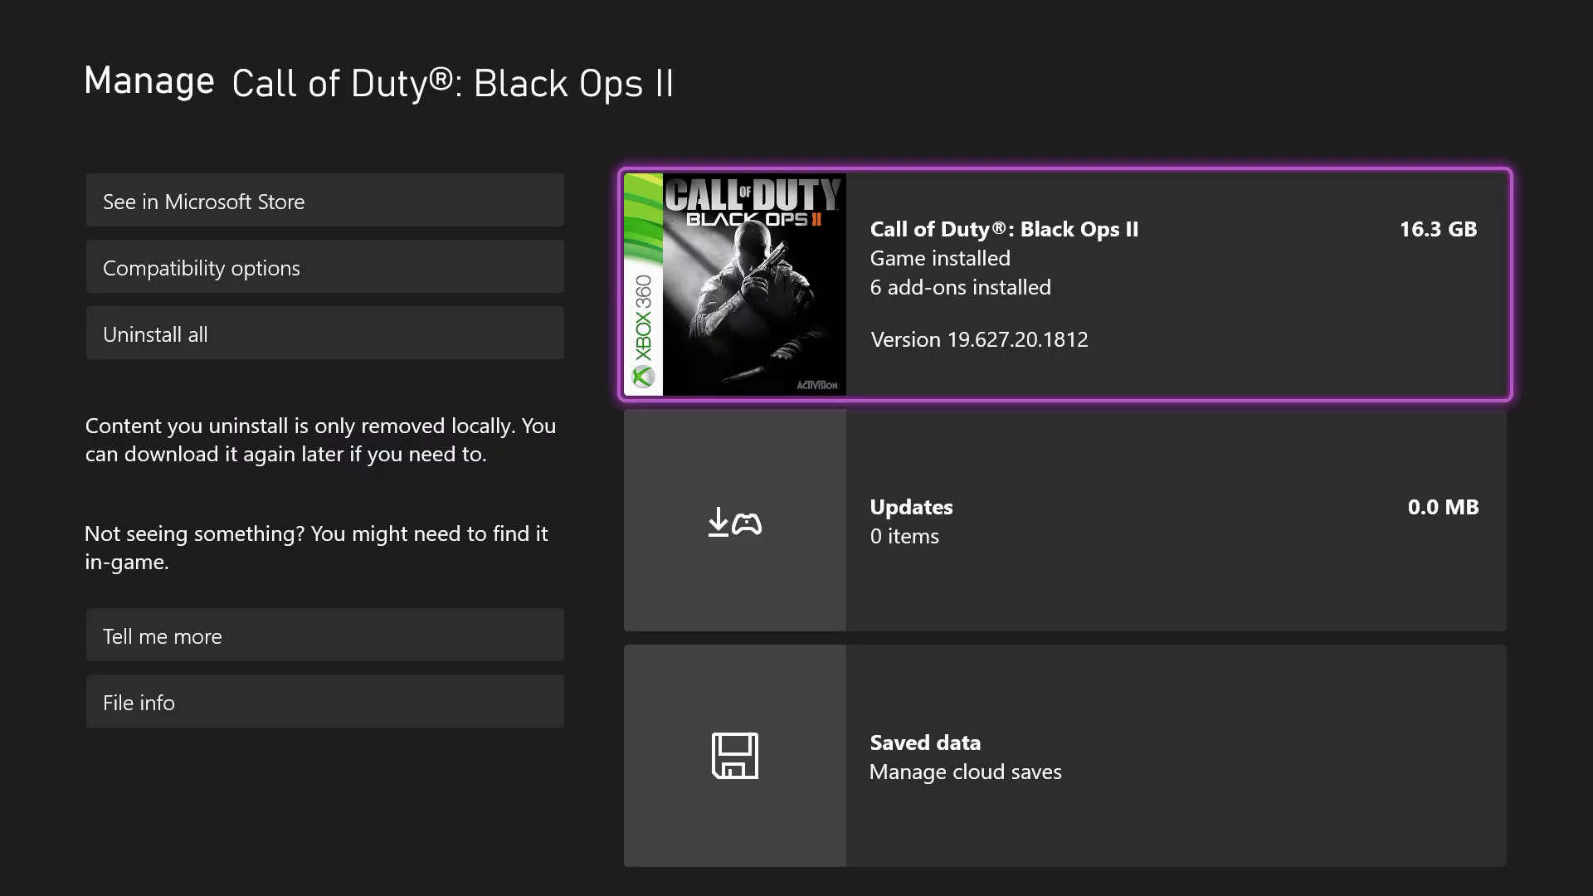
pyautogui.press('Escape')
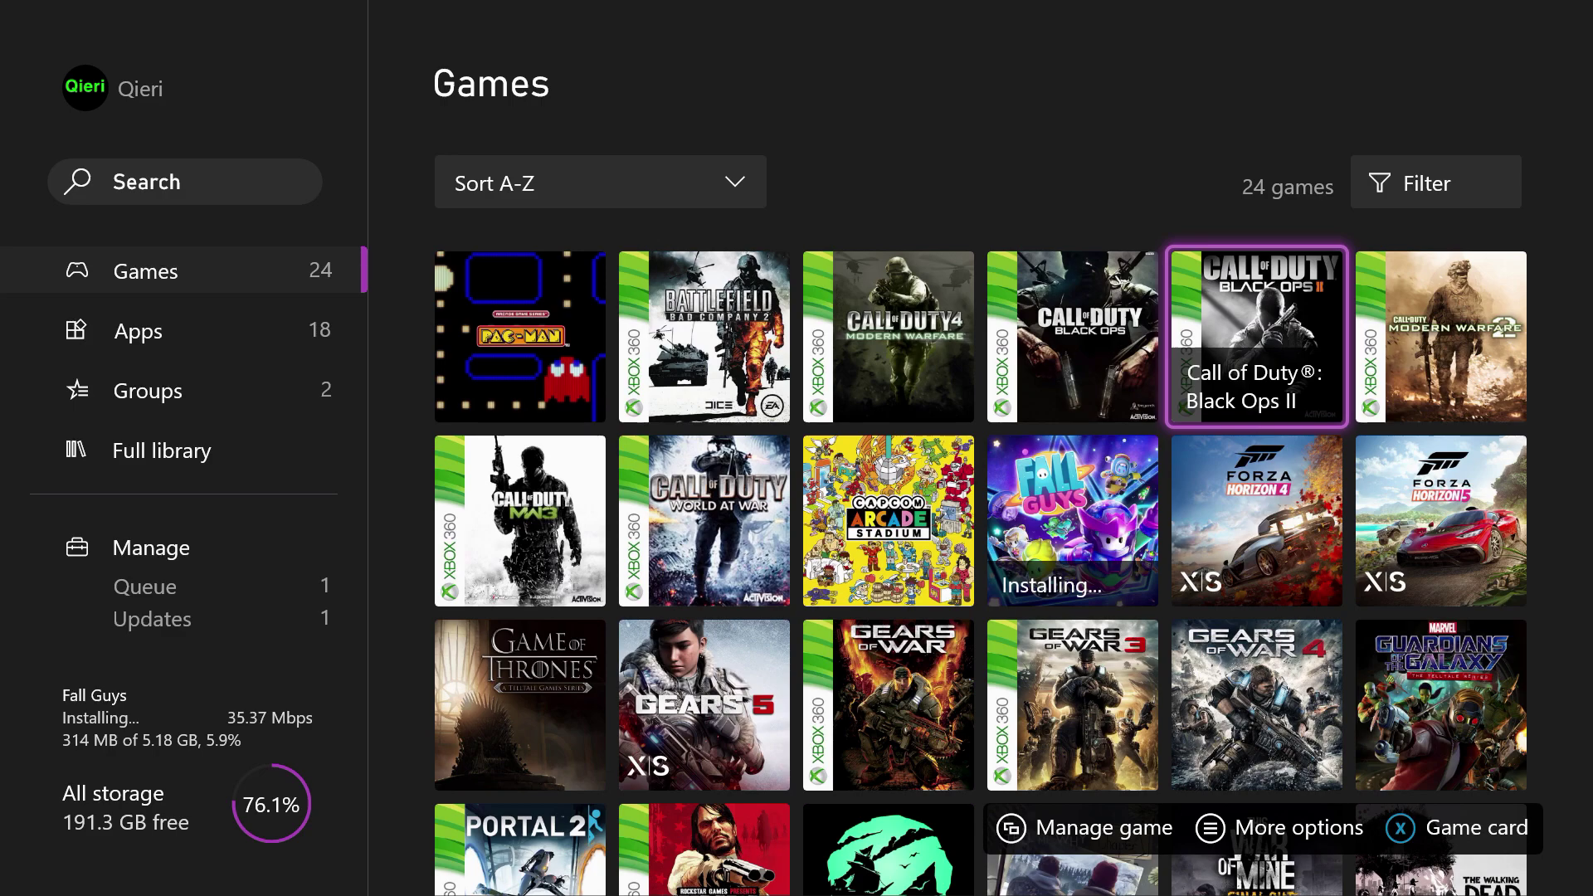
# - Move from the games grid, past Fall Guys, to the library sidebar's Manage section
pyautogui.press('Left')
pyautogui.press('Left')
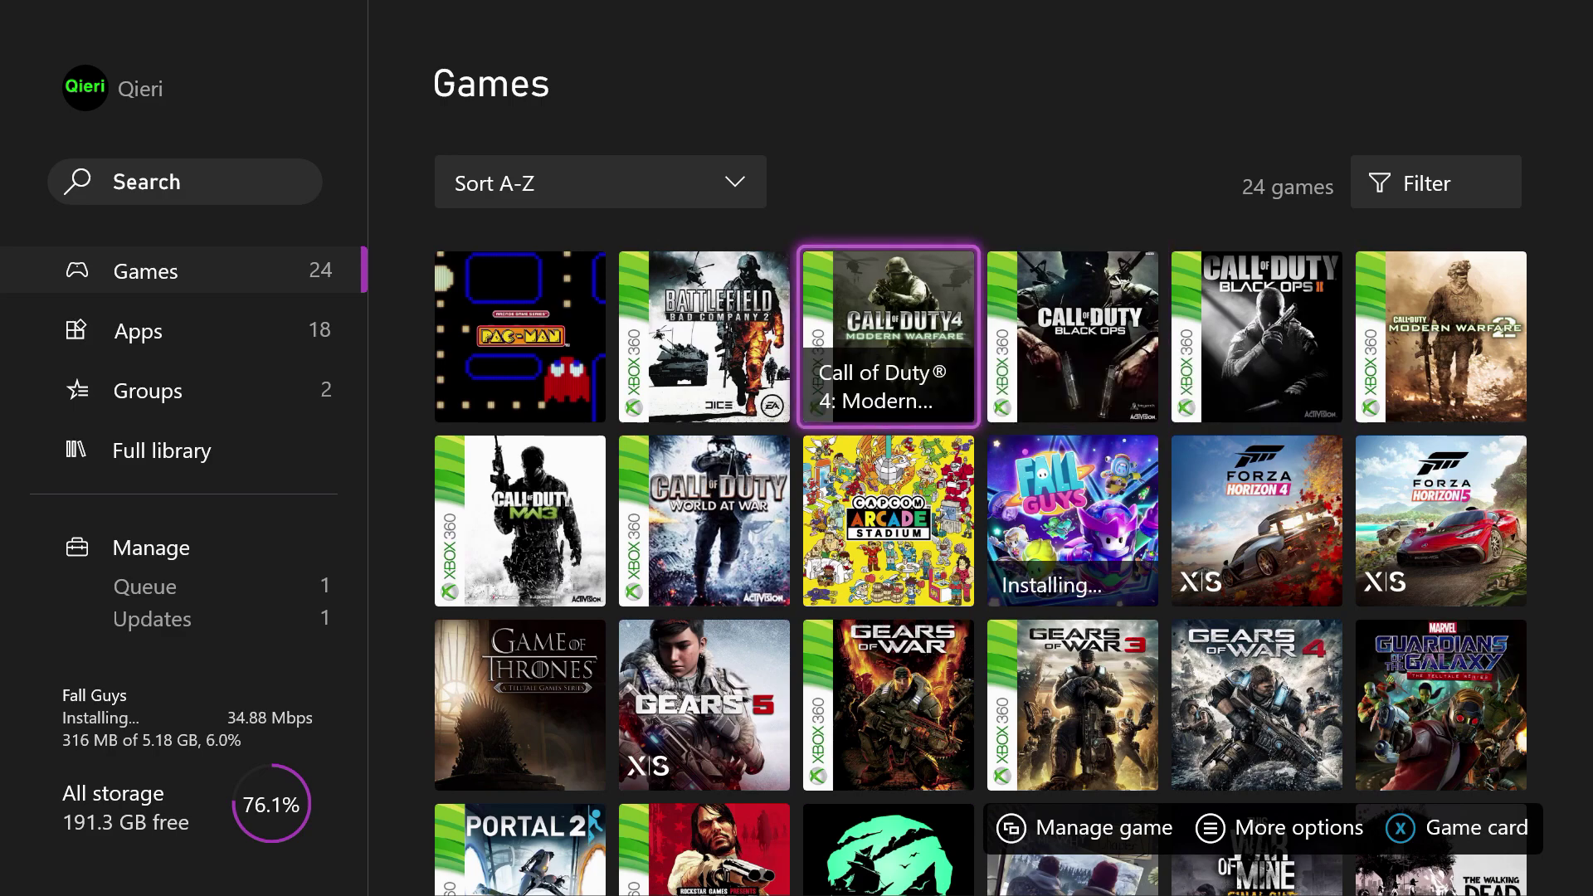
pyautogui.press('Down')
pyautogui.press('Down')
pyautogui.press('Up')
pyautogui.press('Right')
pyautogui.press('Right')
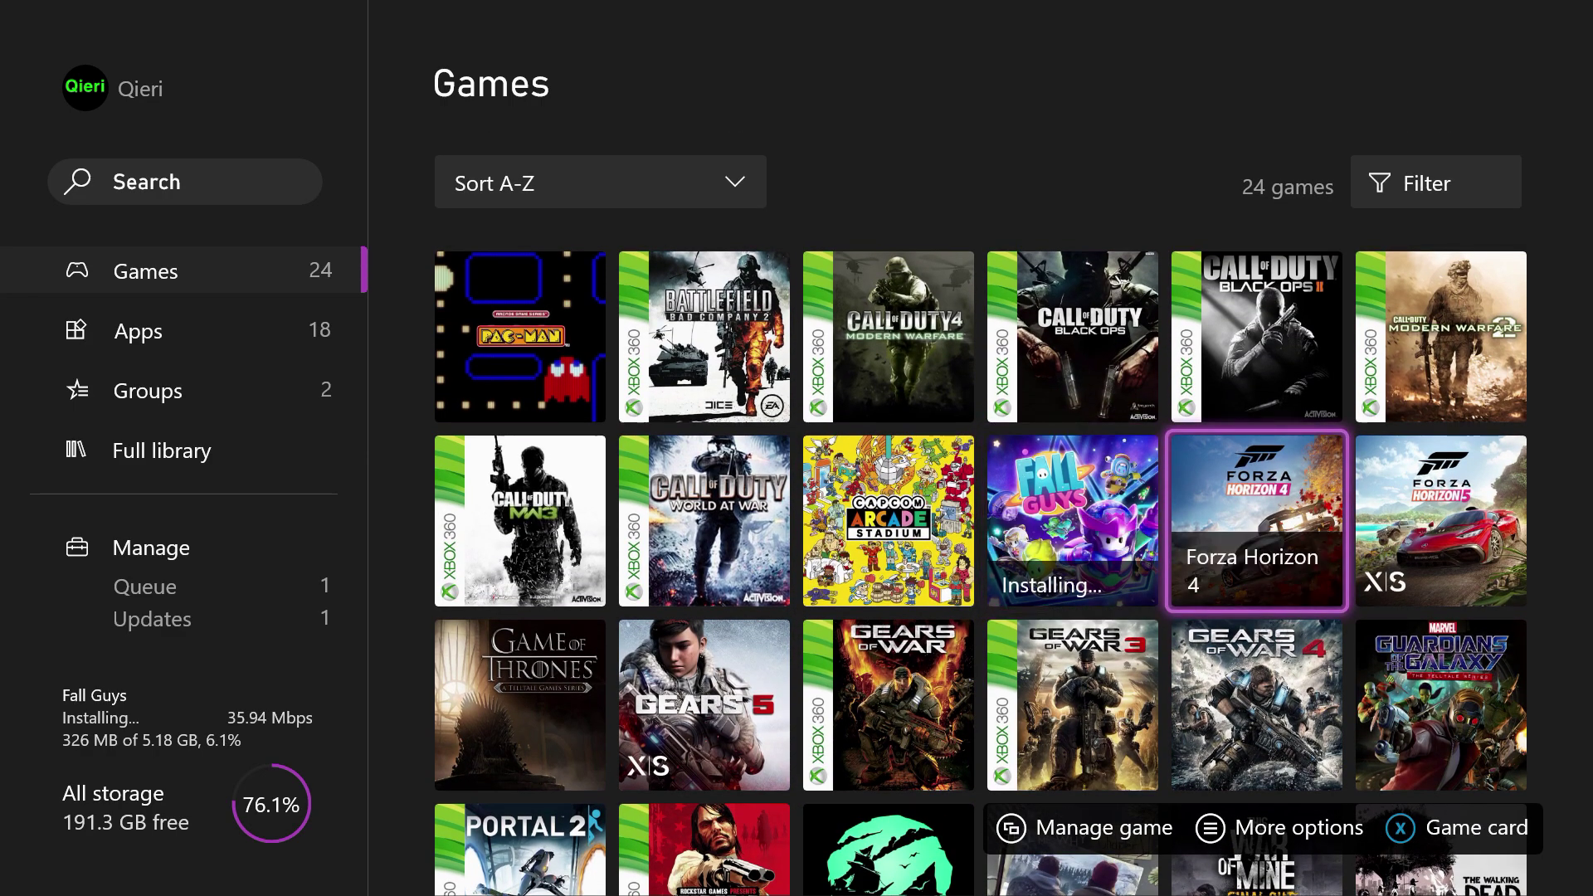
pyautogui.press('Left')
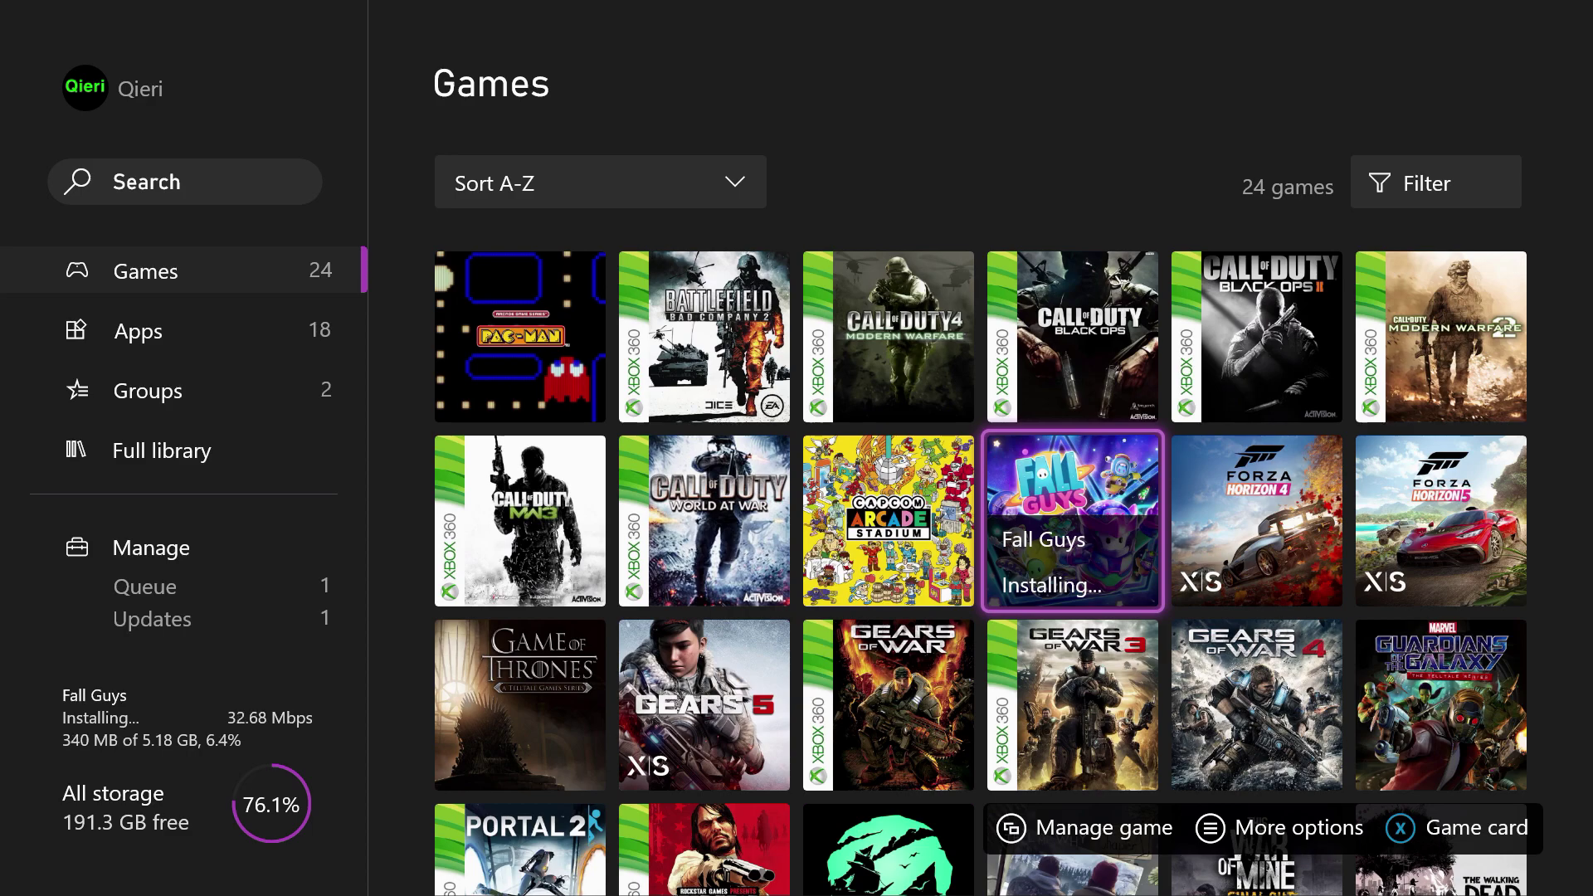
pyautogui.press('Left')
pyautogui.press('Left')
pyautogui.press('Left')
pyautogui.press('Left')
# - Cancel the Fall Guys item in Manage > Queue, then leave the emptied queue
pyautogui.press('Down')
pyautogui.press('Down')
pyautogui.press('Down')
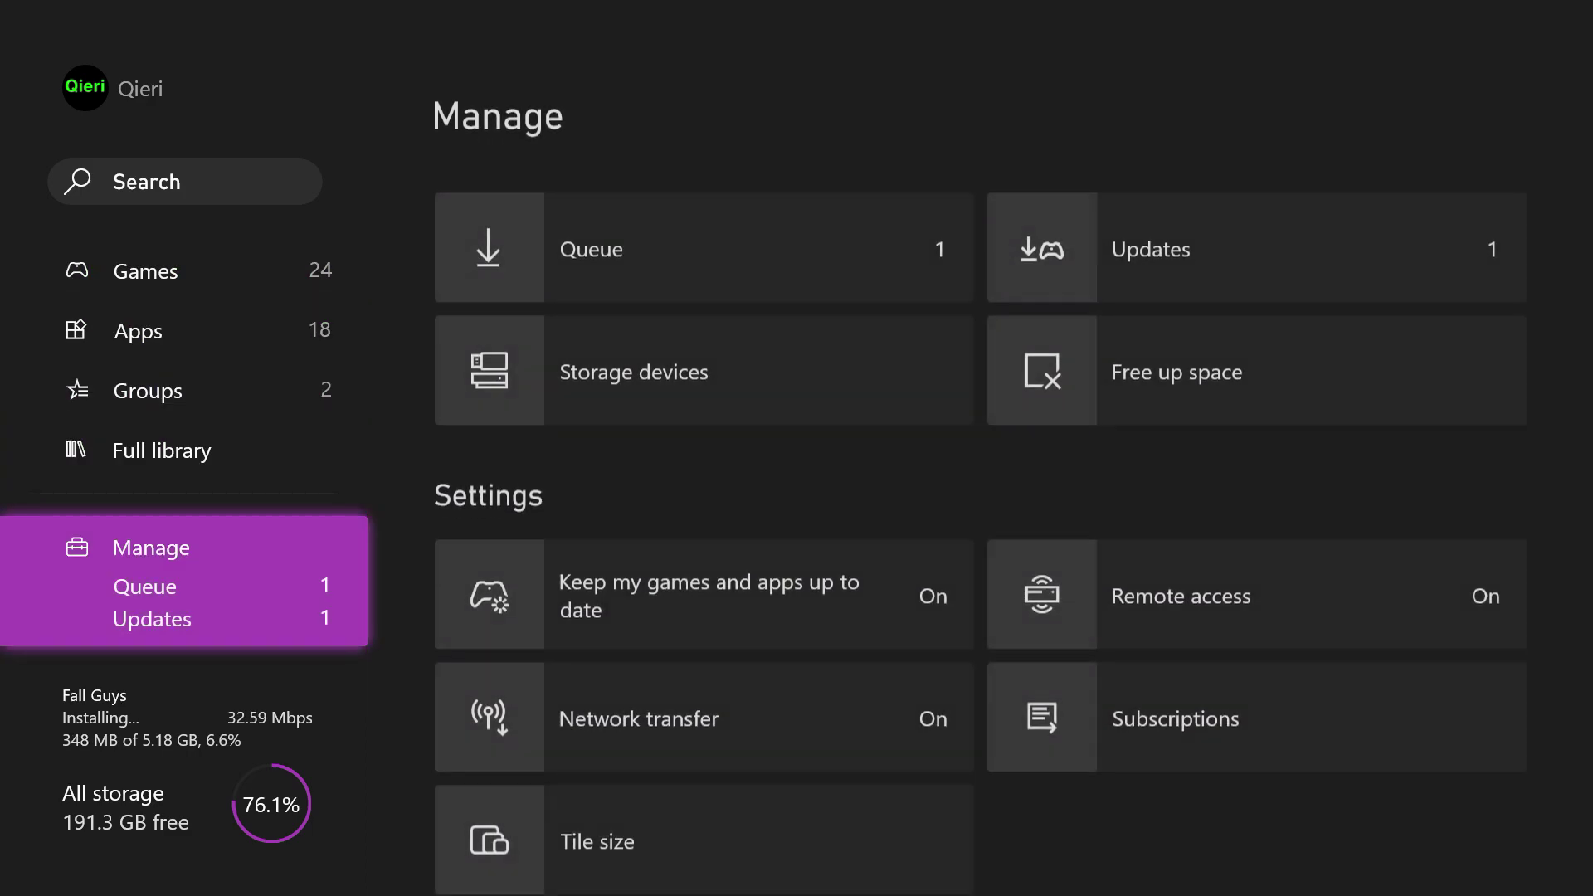
pyautogui.press('Right')
pyautogui.press('Return')
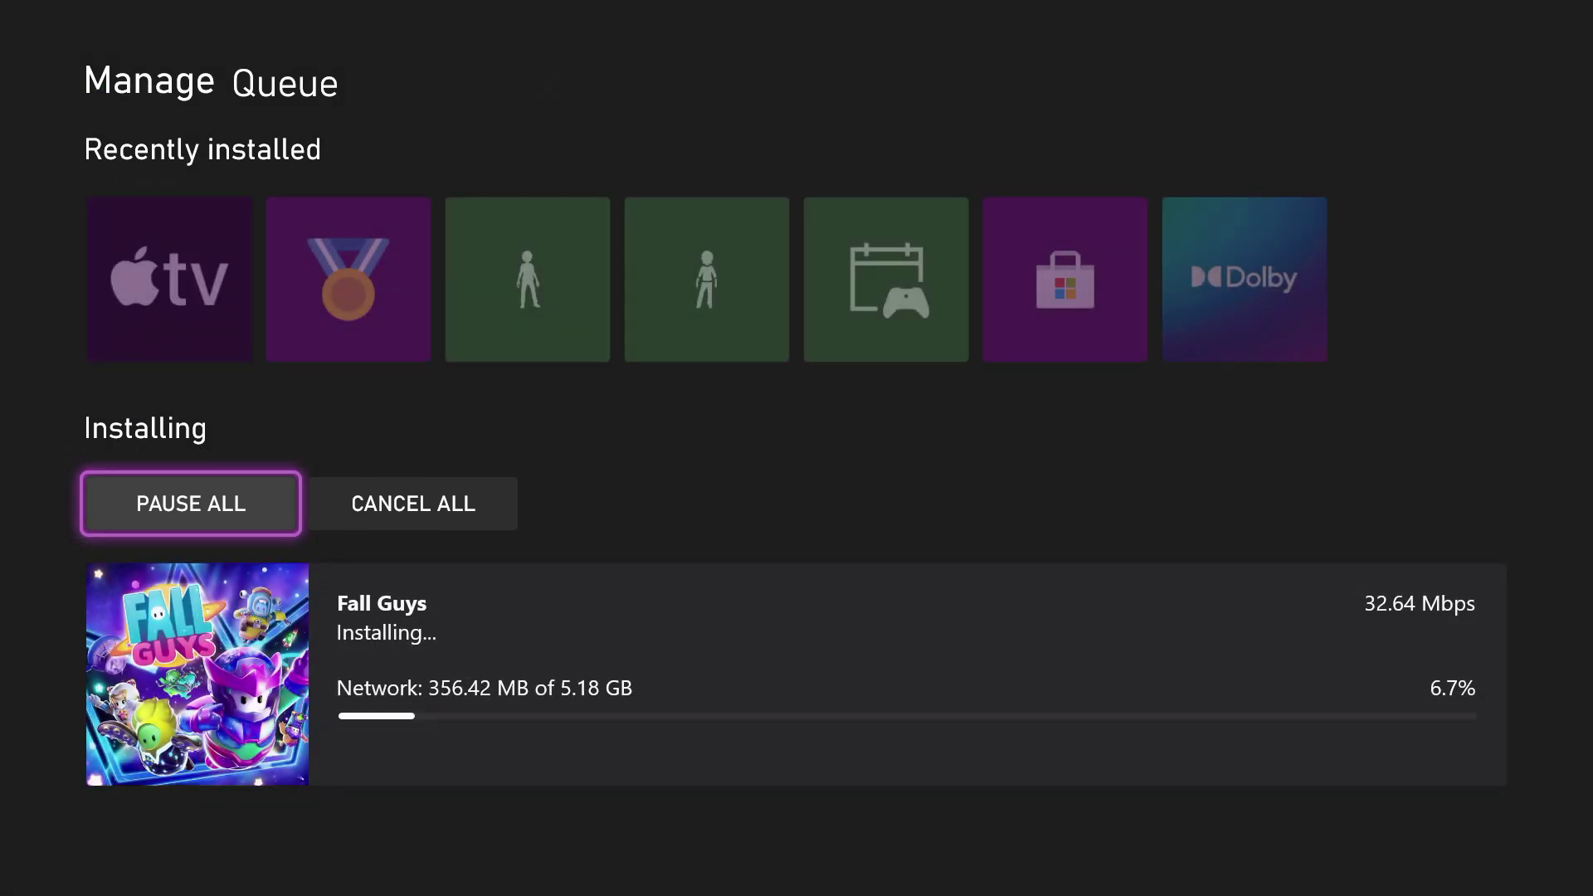
pyautogui.press('Down')
pyautogui.press('Menu')
pyautogui.press('Down')
pyautogui.press('Down')
pyautogui.press('Down')
pyautogui.press('Down')
pyautogui.press('Down')
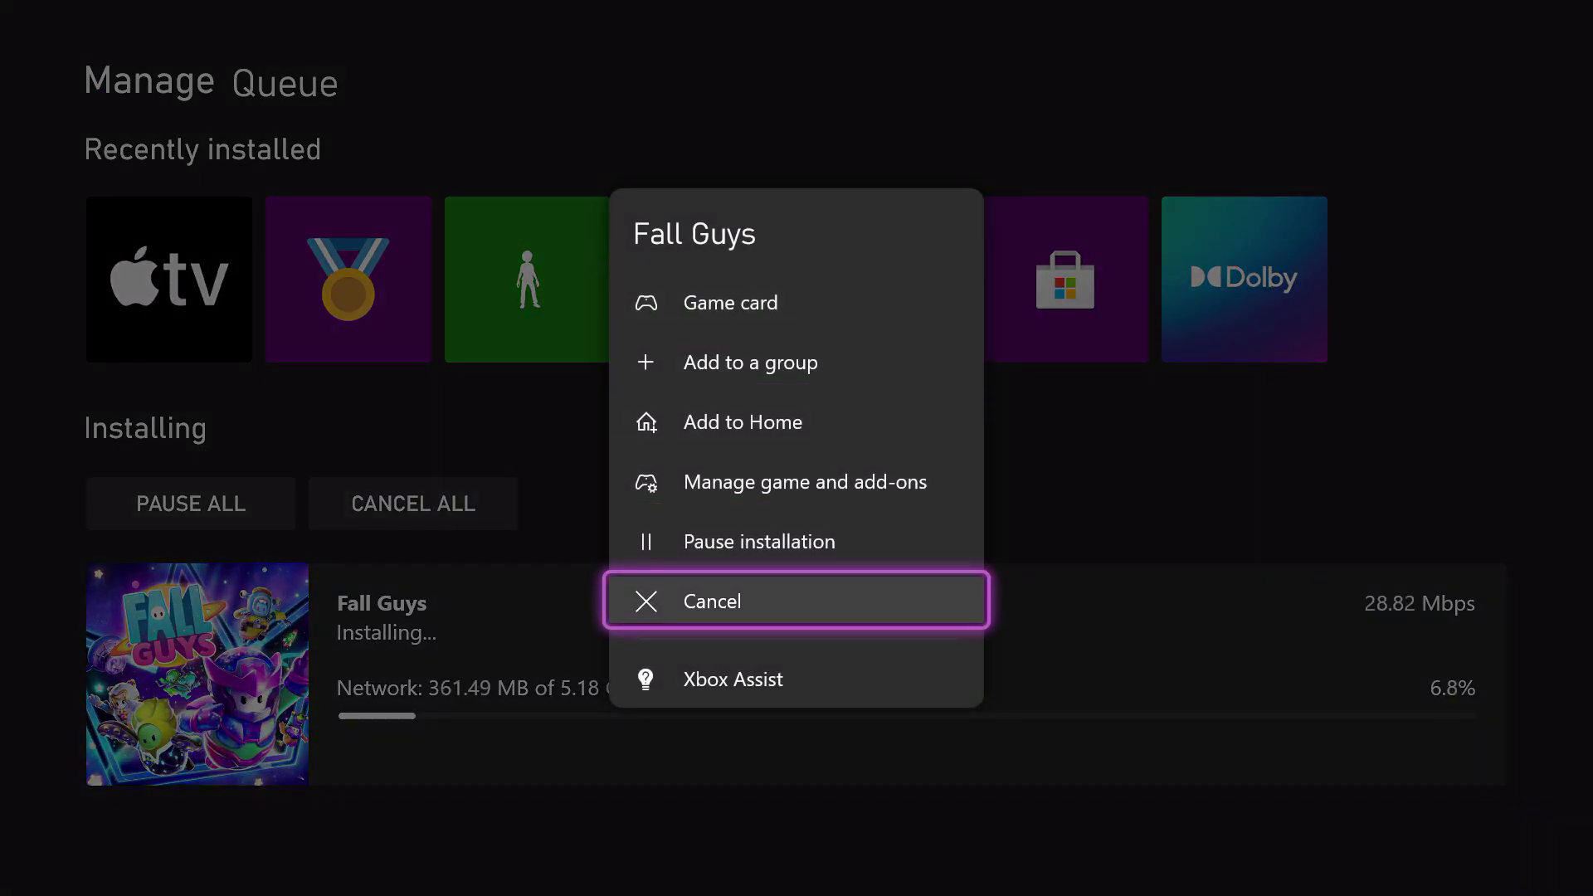
pyautogui.press('Escape')
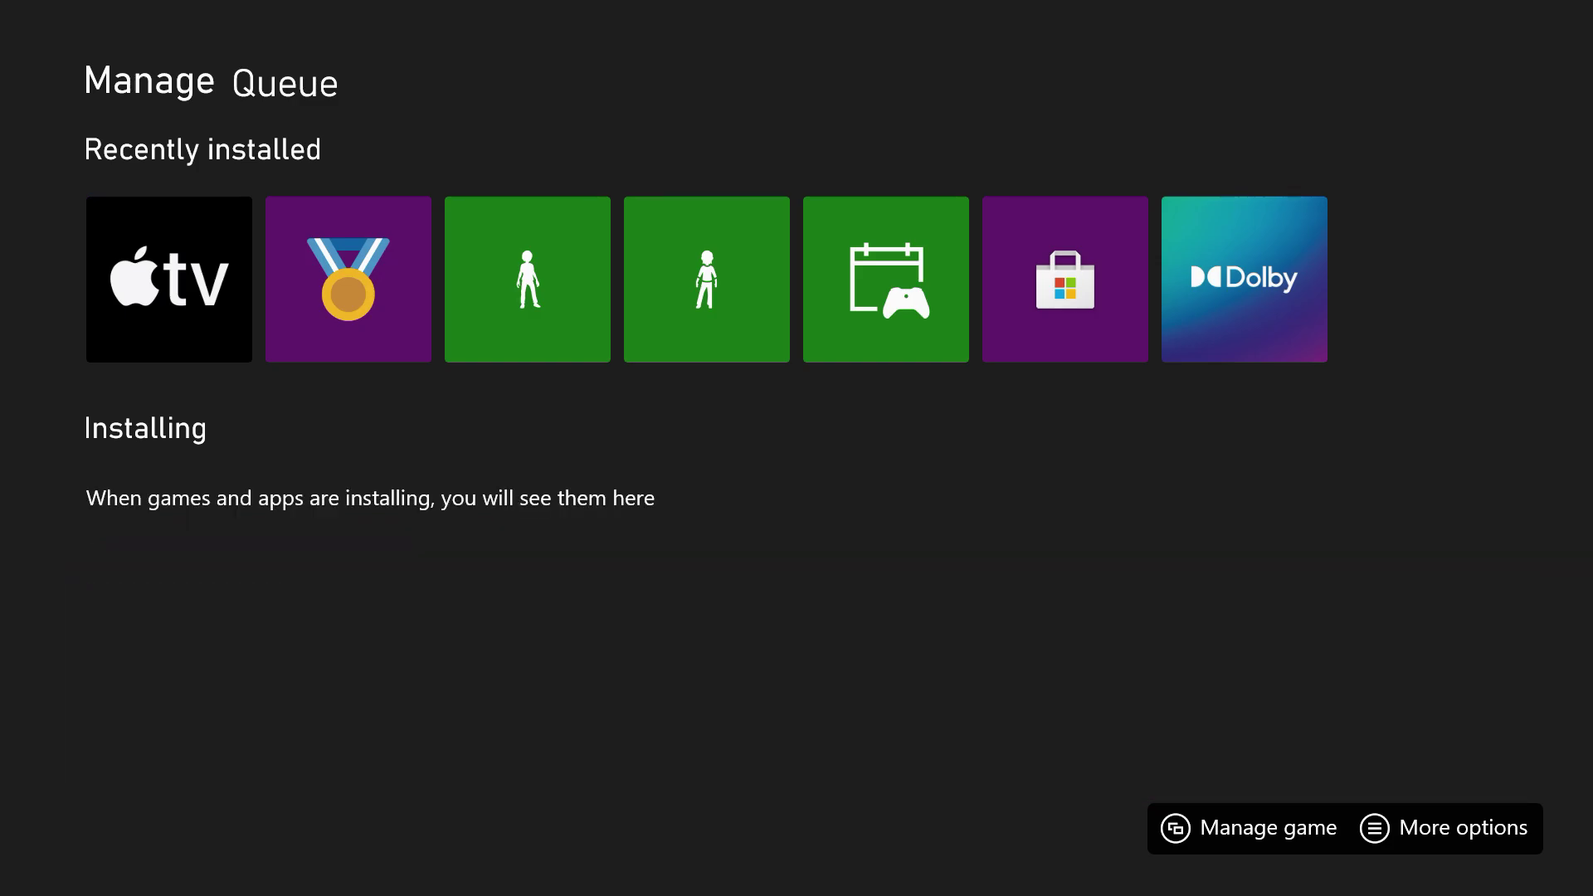
pyautogui.press('Escape')
pyautogui.press('Escape')
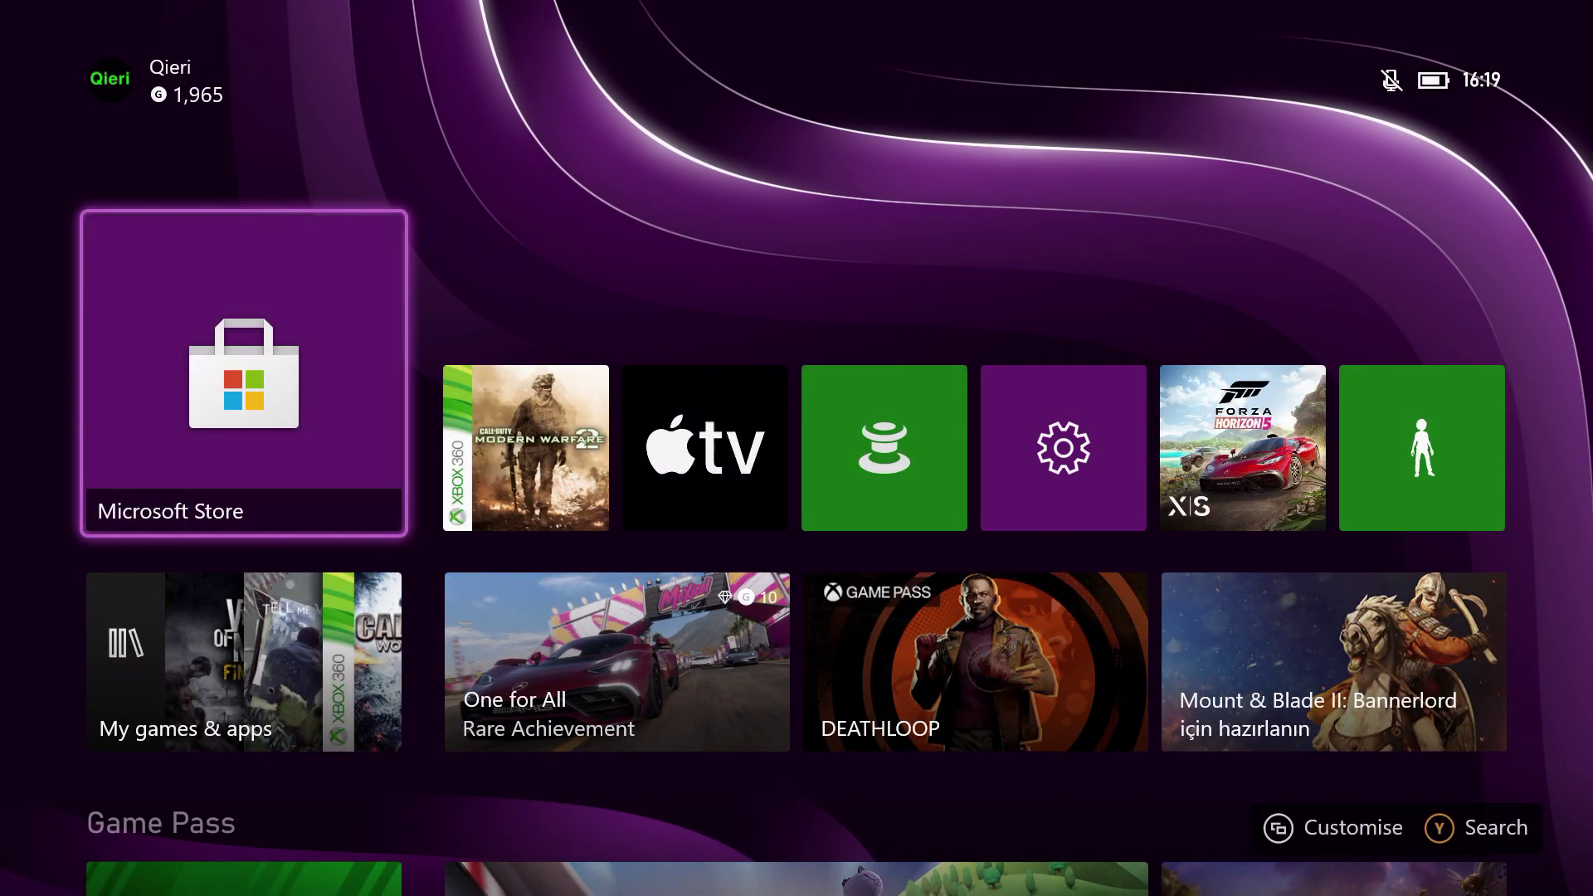
# - Scroll Home down to the Error fix community section and its posts
pyautogui.press('Down')
pyautogui.press('Down')
pyautogui.press('Down')
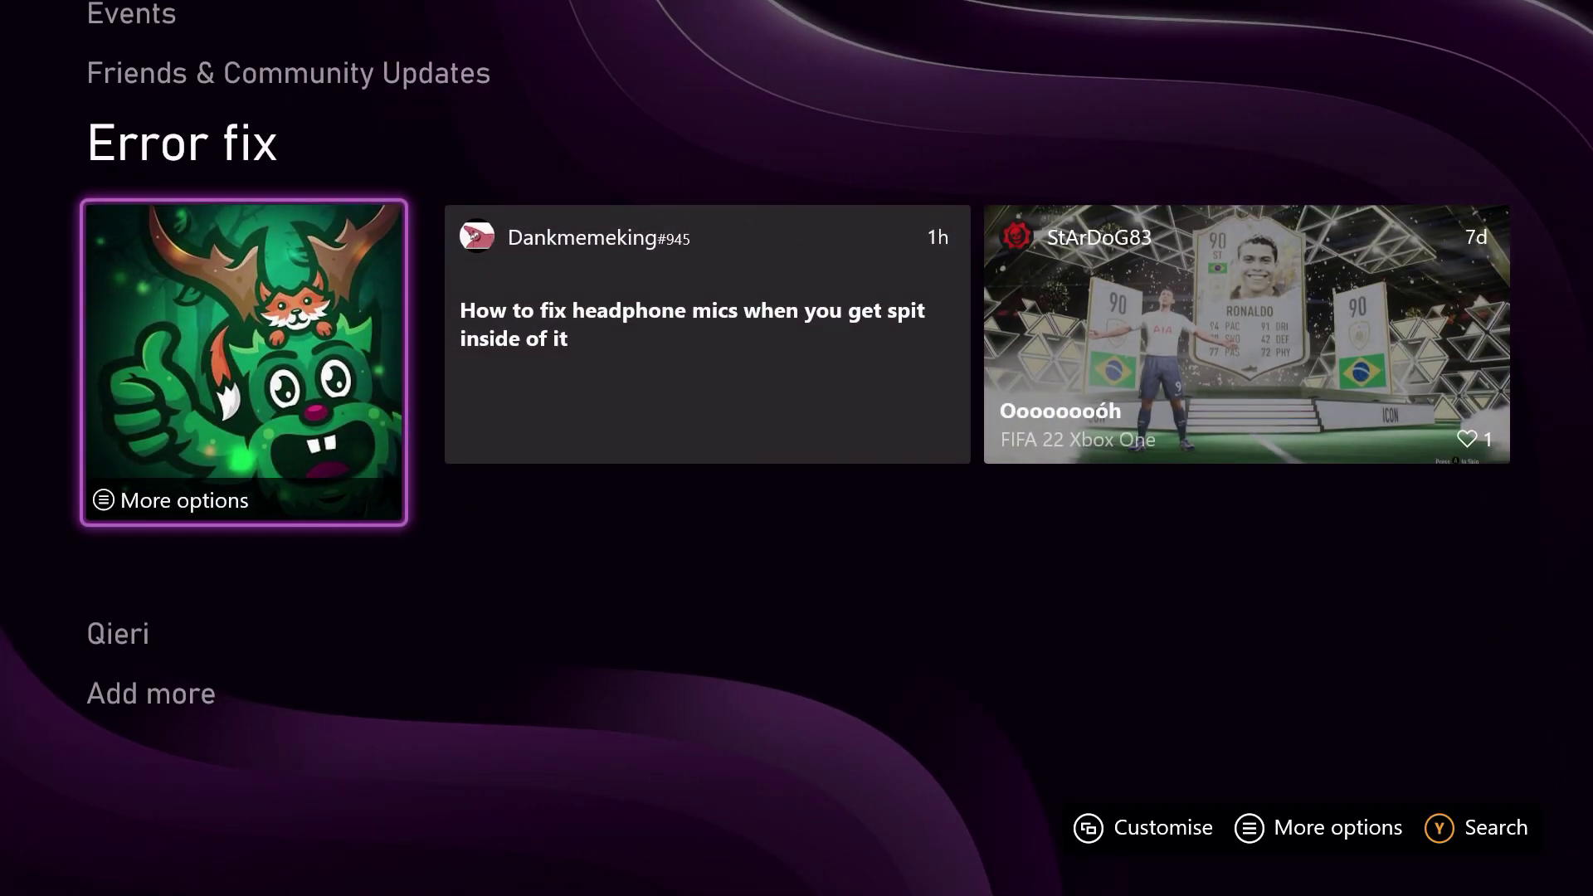
pyautogui.press('Down')
pyautogui.press('Up')
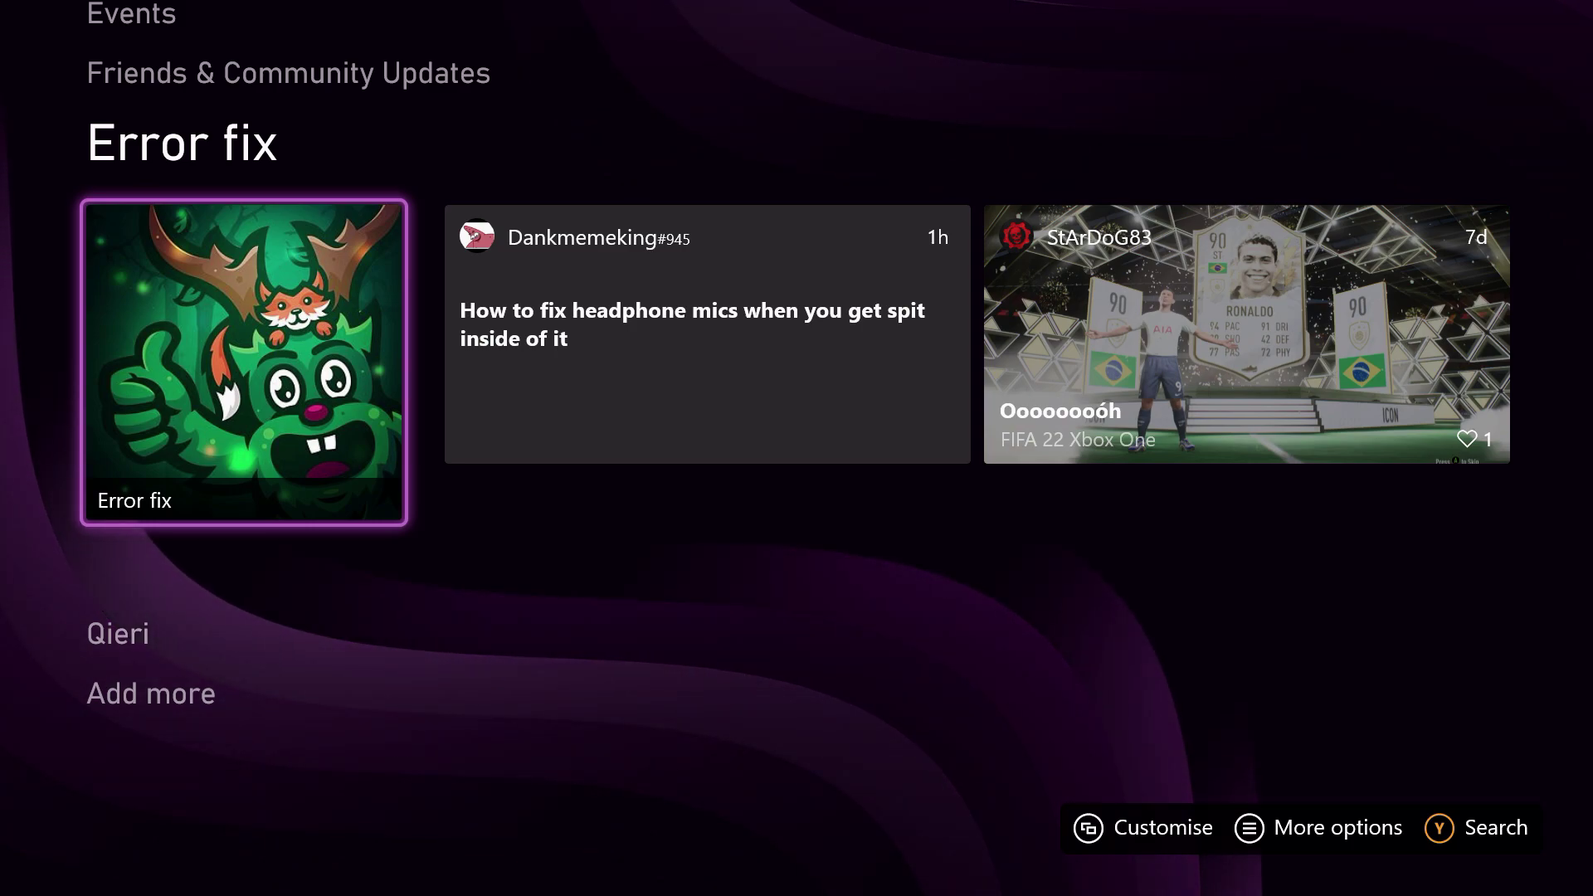
pyautogui.press('Down')
pyautogui.press('Up')
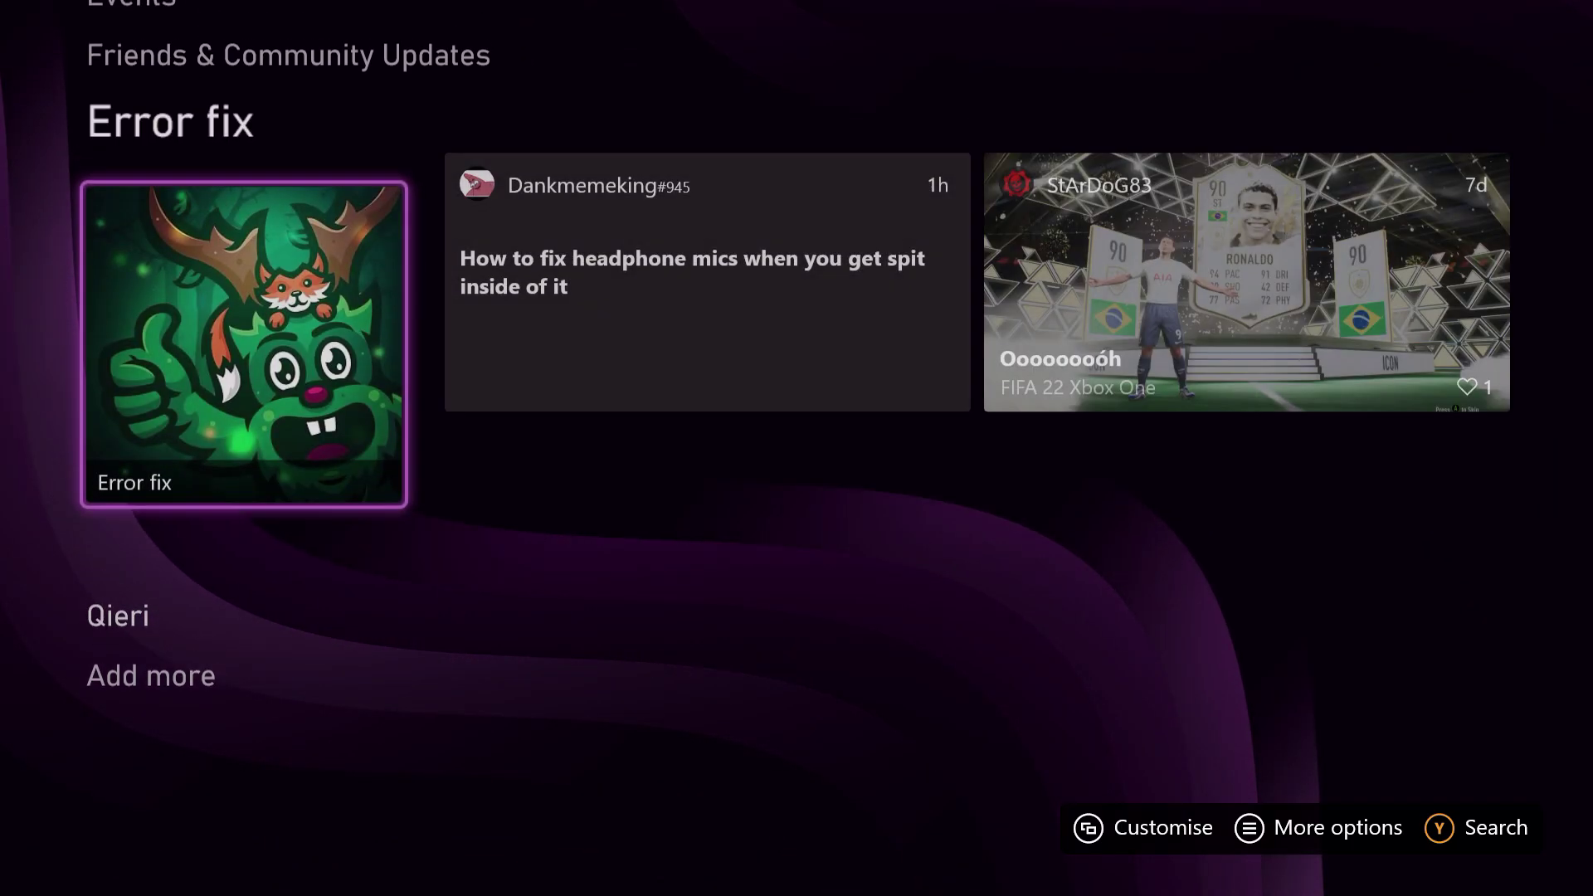